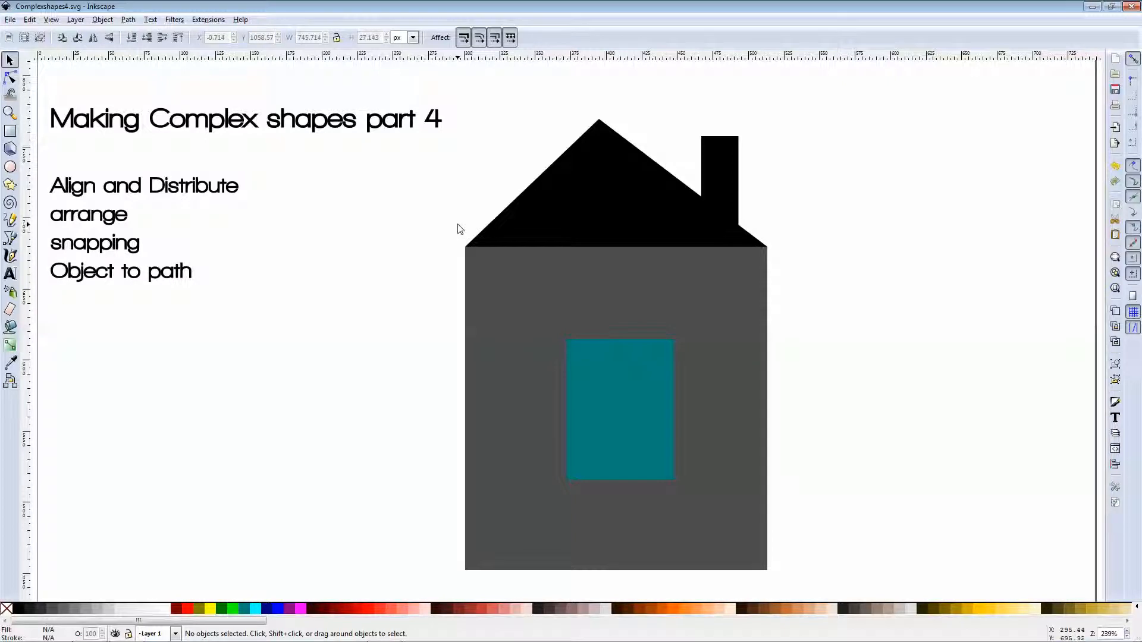
Step: Move the teal rectangle around on the house's gray wall with snapping enabled
scroll(460, 229, up, 1)
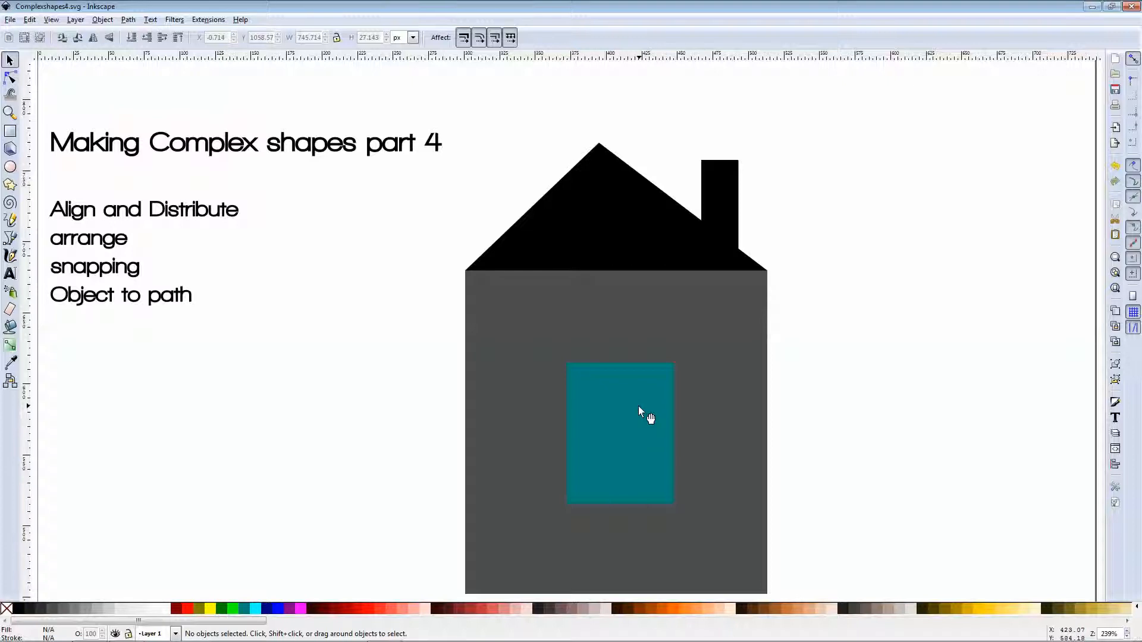
drag(638, 406, 647, 384)
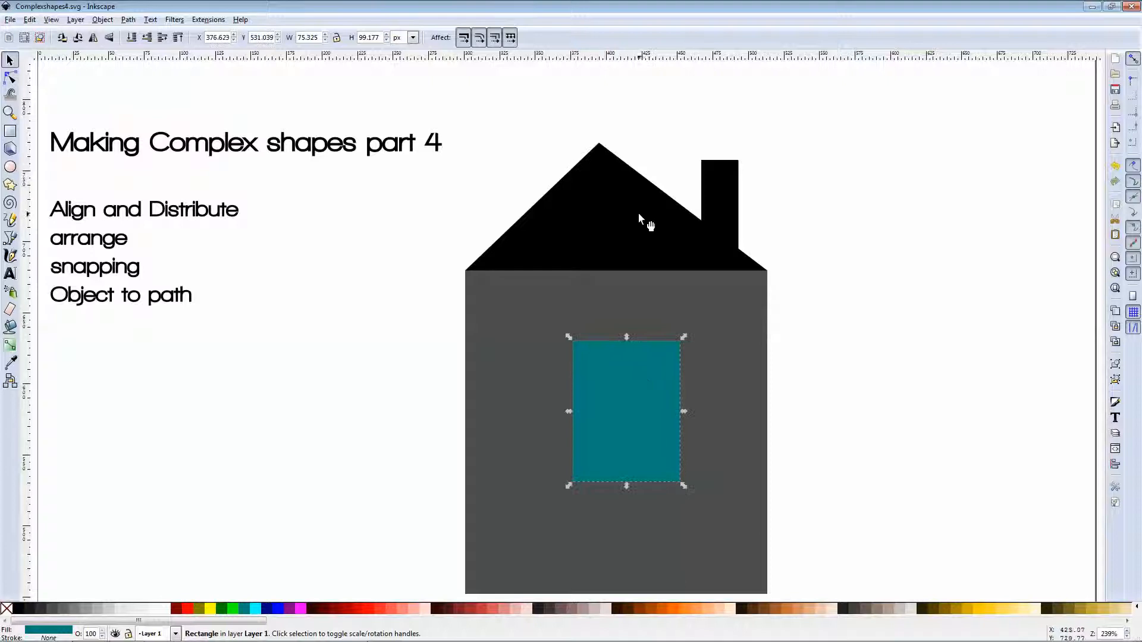
scroll(640, 213, down, 5)
scroll(622, 214, up, 3)
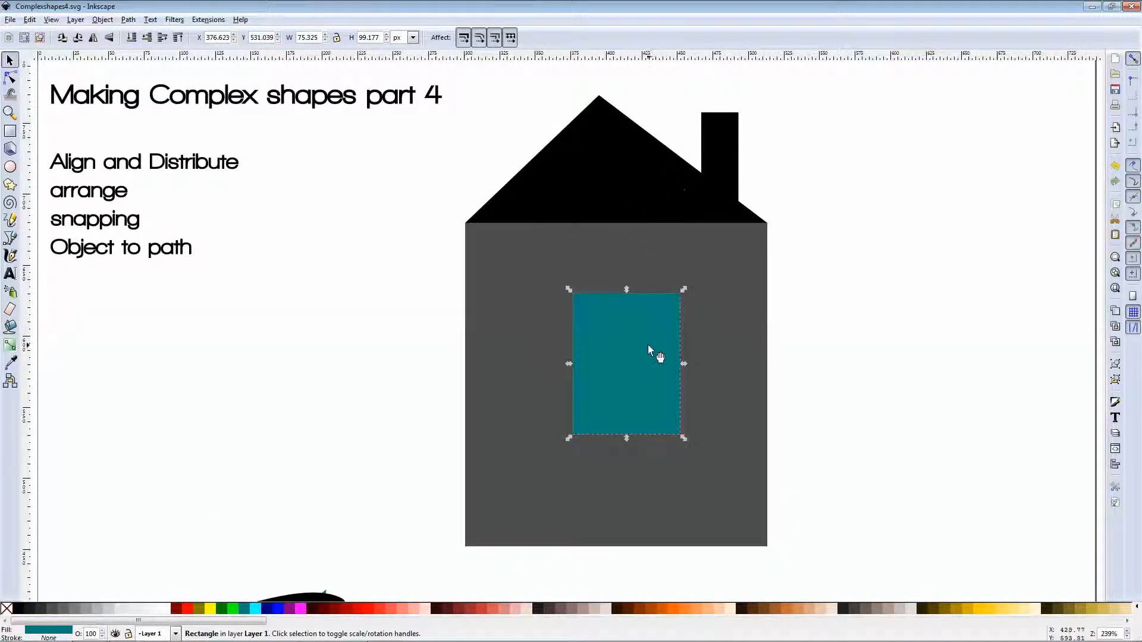
mouse_move(643, 344)
mouse_down()
mouse_move(613, 344)
mouse_move(636, 357)
mouse_move(663, 352)
mouse_up()
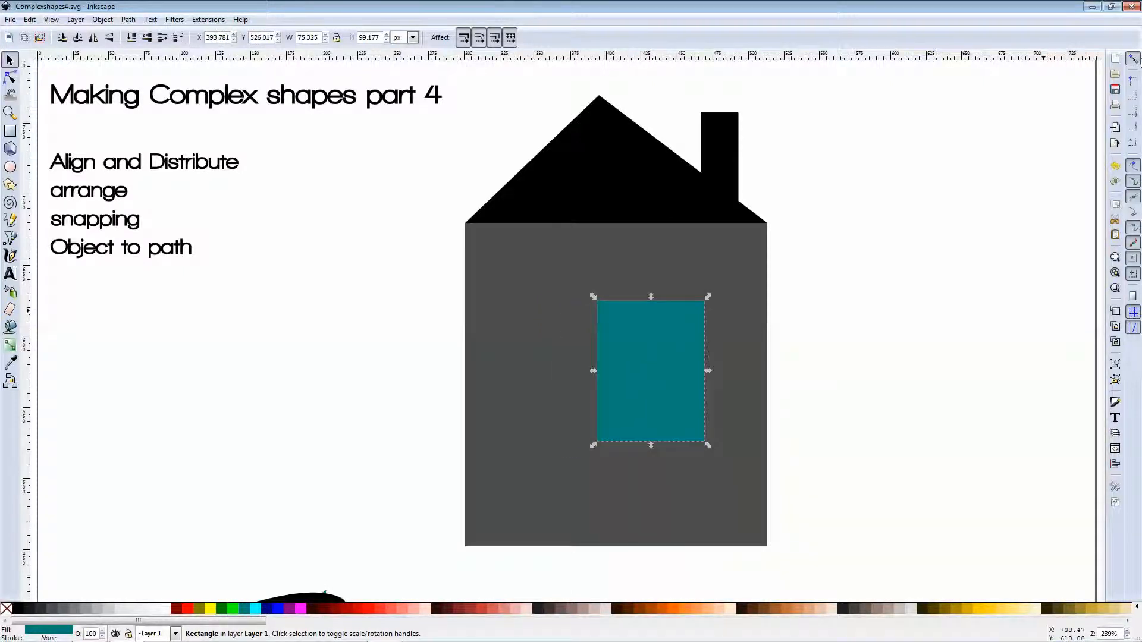
Step: Disable snapping and reposition the teal rectangle freely near the middle of the gray wall
click(1133, 59)
drag(676, 335, 641, 343)
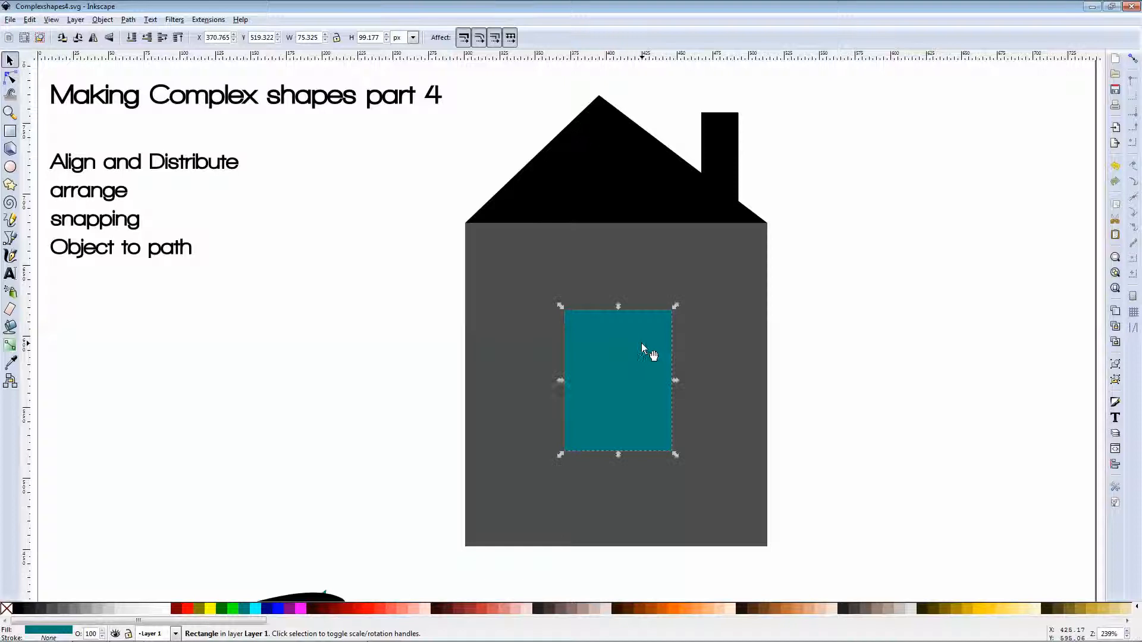
click(953, 341)
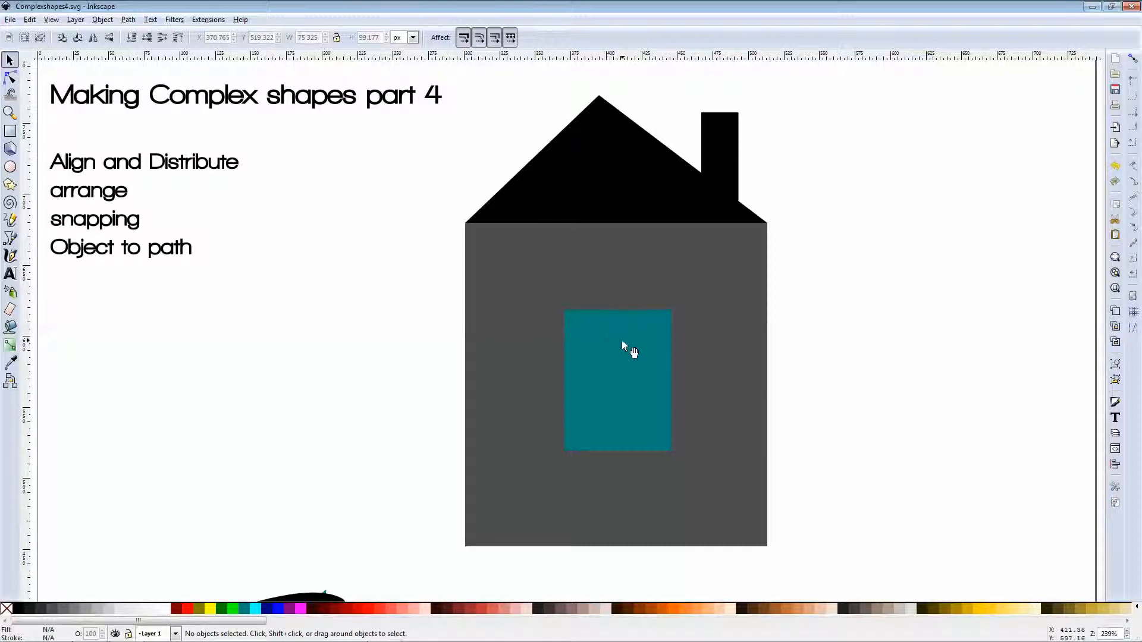
mouse_move(622, 340)
mouse_down()
mouse_move(629, 351)
mouse_move(604, 330)
mouse_move(683, 380)
mouse_move(619, 323)
mouse_move(622, 343)
mouse_up()
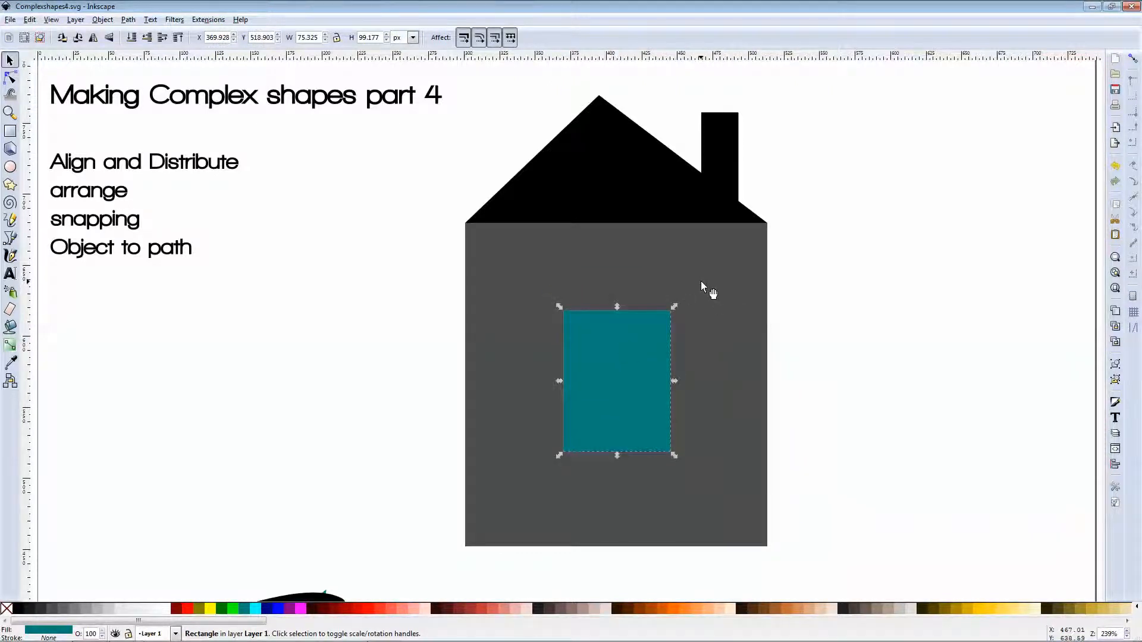
Step: Open Align and Distribute, select the teal rectangle and the gray wall, and set alignment relative to Last selected
key(ctrl+shift+a)
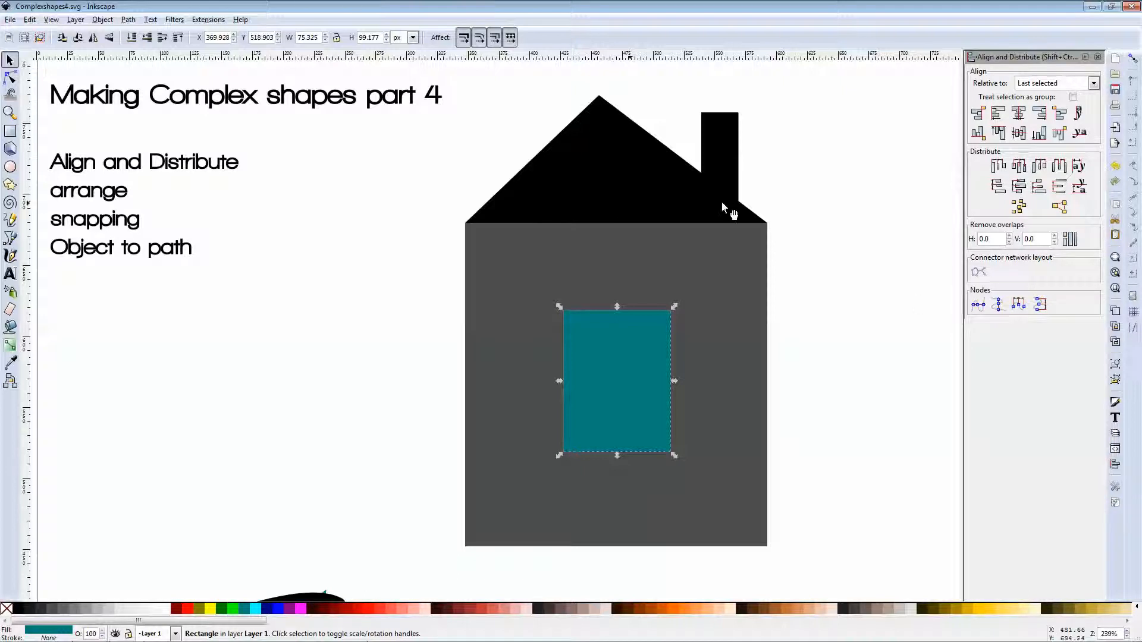
click(803, 275)
click(648, 319)
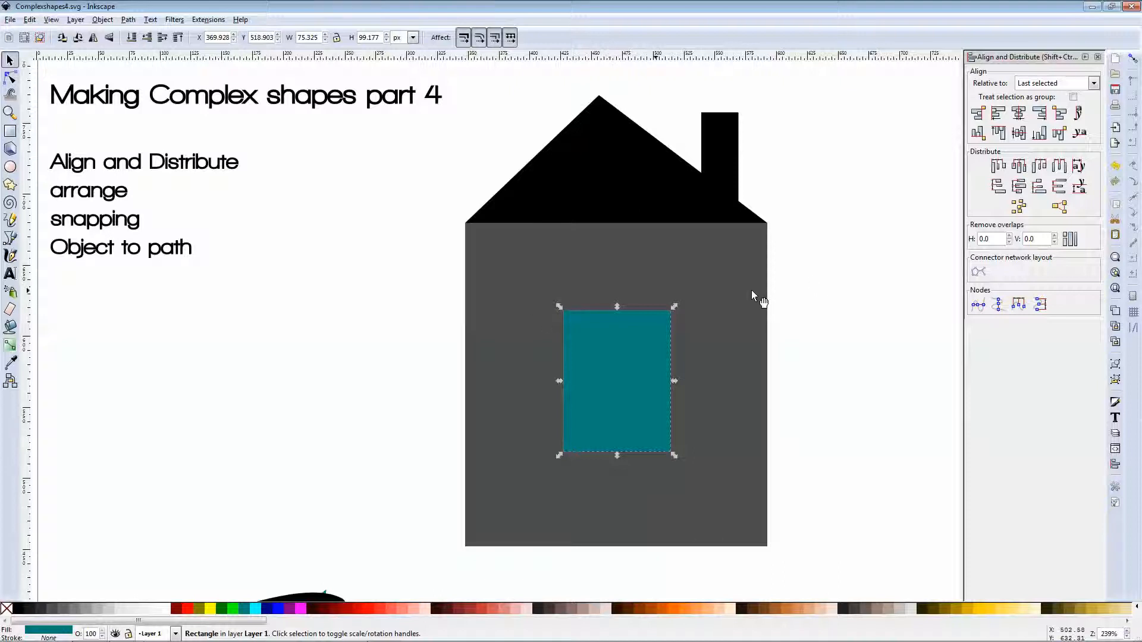
shift+click(732, 278)
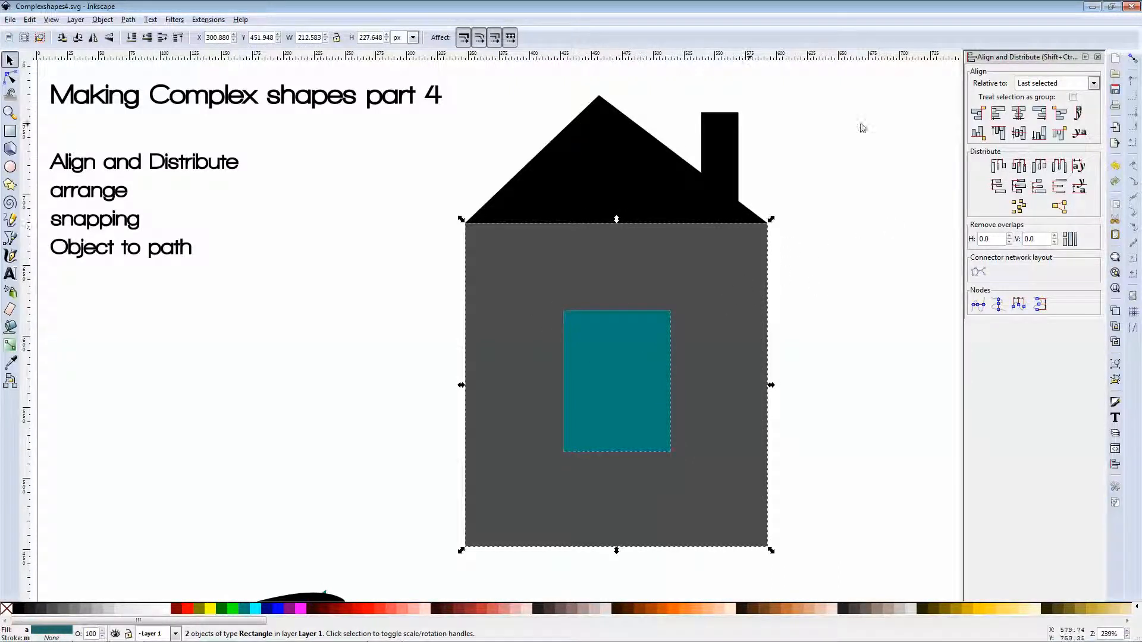
click(1093, 84)
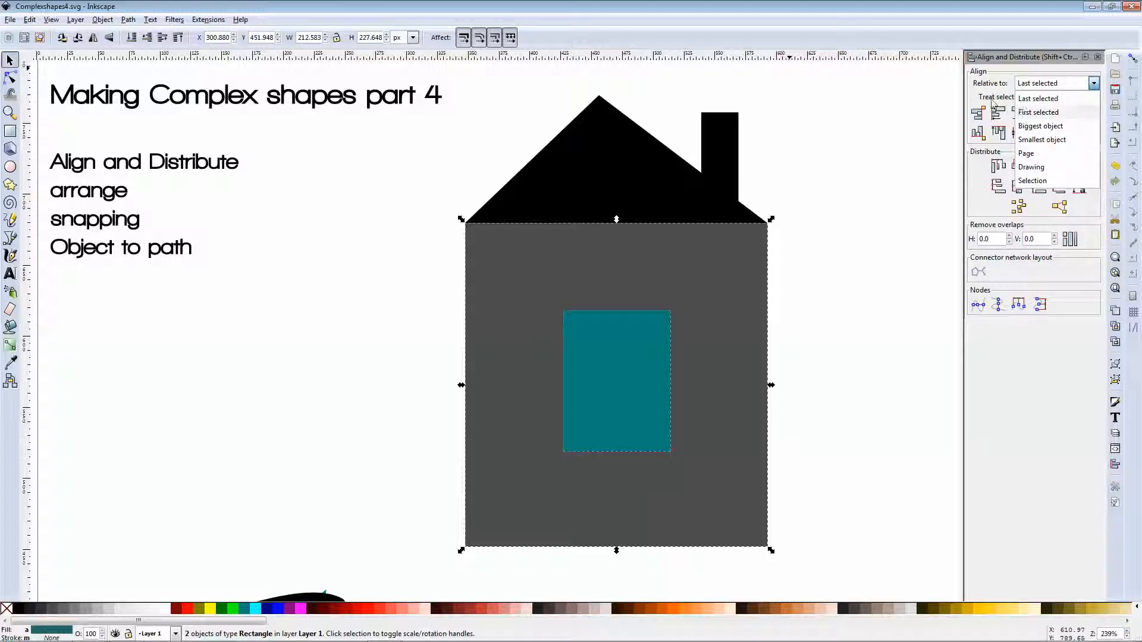
click(1044, 99)
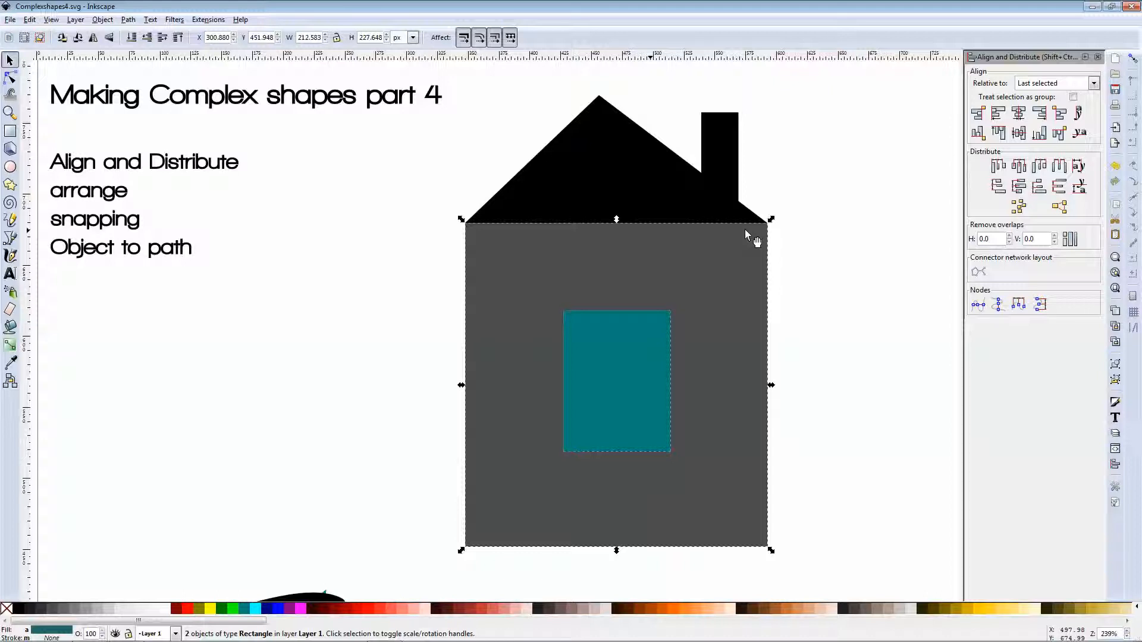
Step: Move the teal rectangle out of the house into the empty space to the left of the gray wall
click(357, 280)
drag(625, 367, 355, 351)
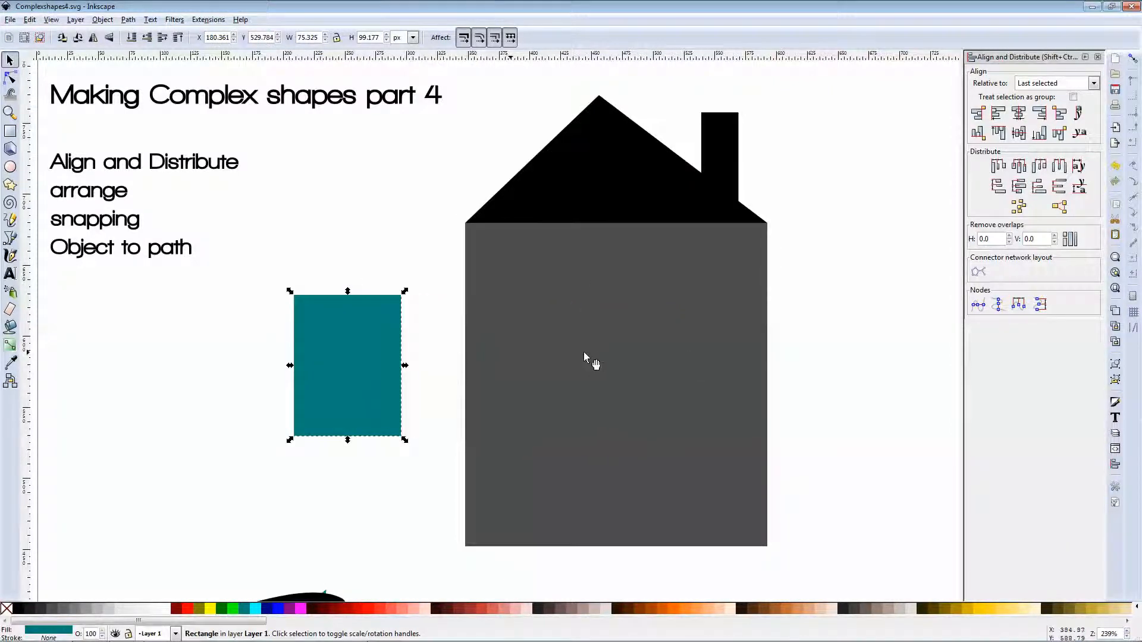
shift+click(619, 352)
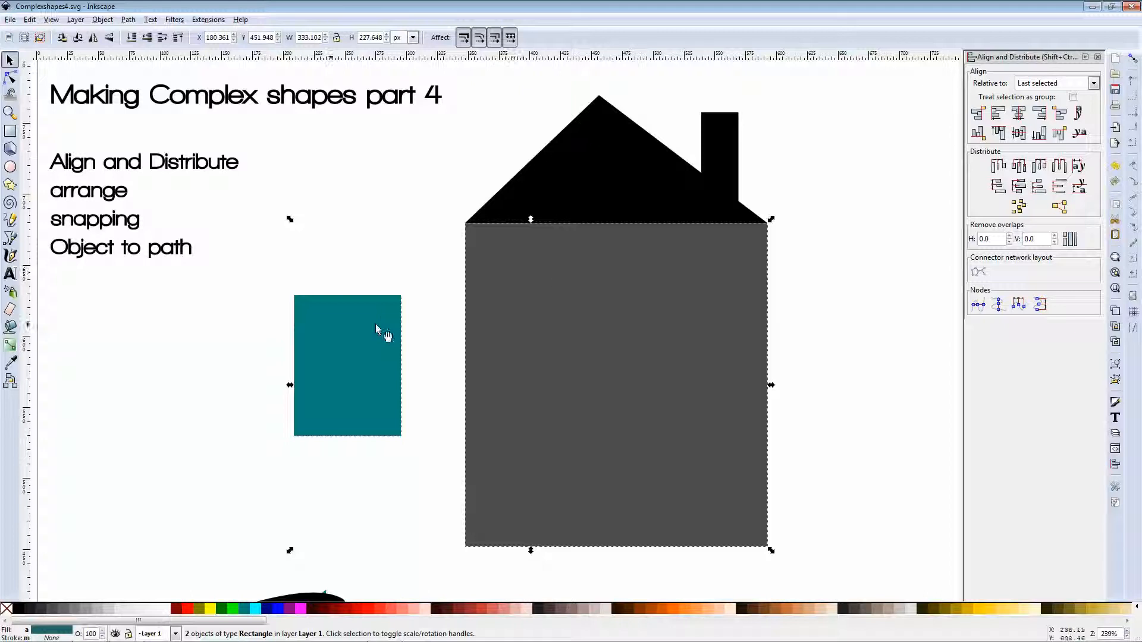
click(788, 267)
click(1093, 84)
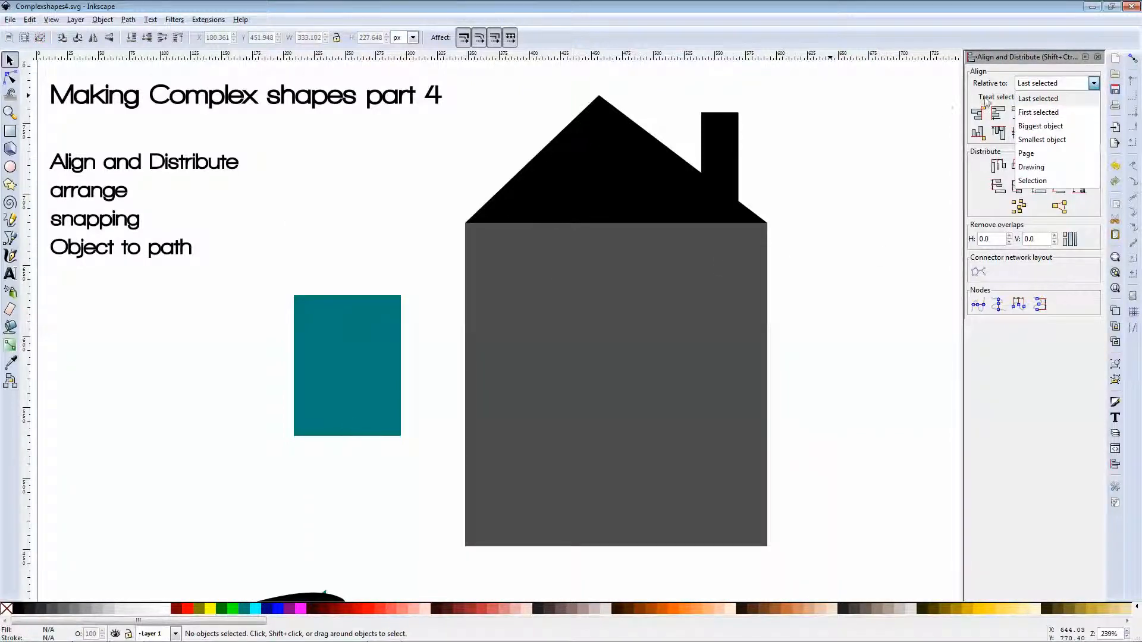
click(559, 371)
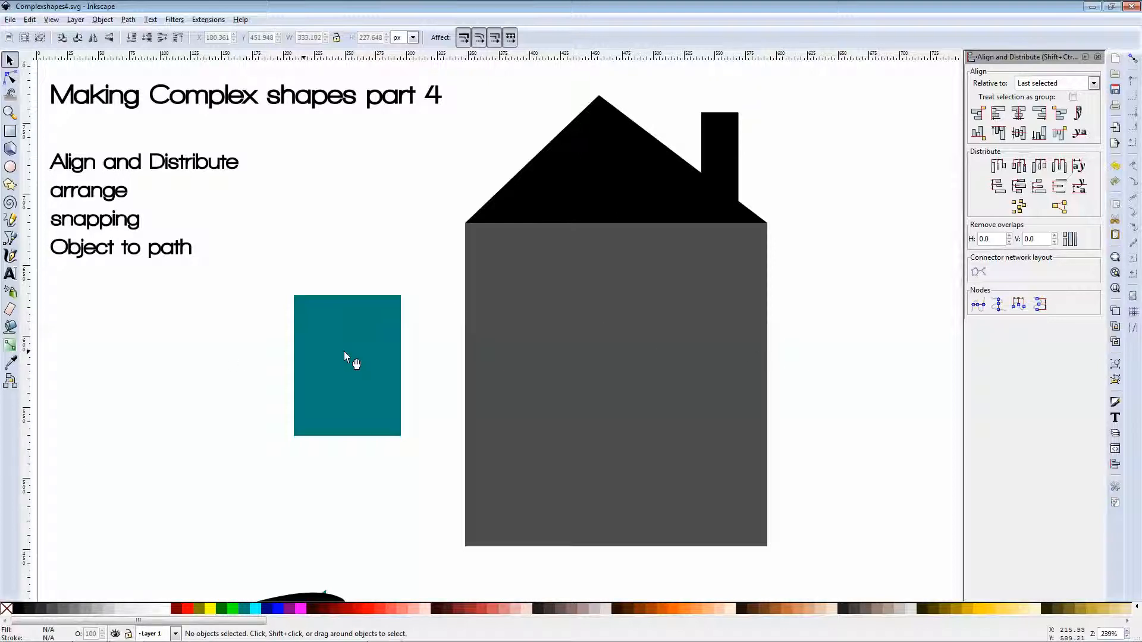
Step: Set alignment relative to First selected and center the teal rectangle on the gray wall's vertical axis
click(647, 351)
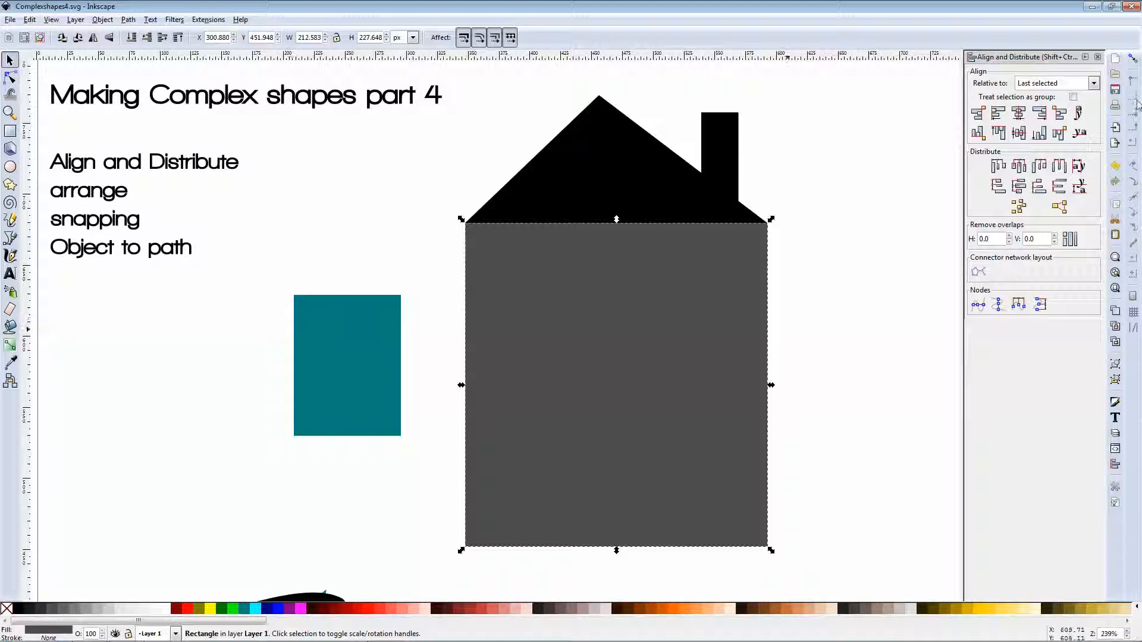
click(1093, 84)
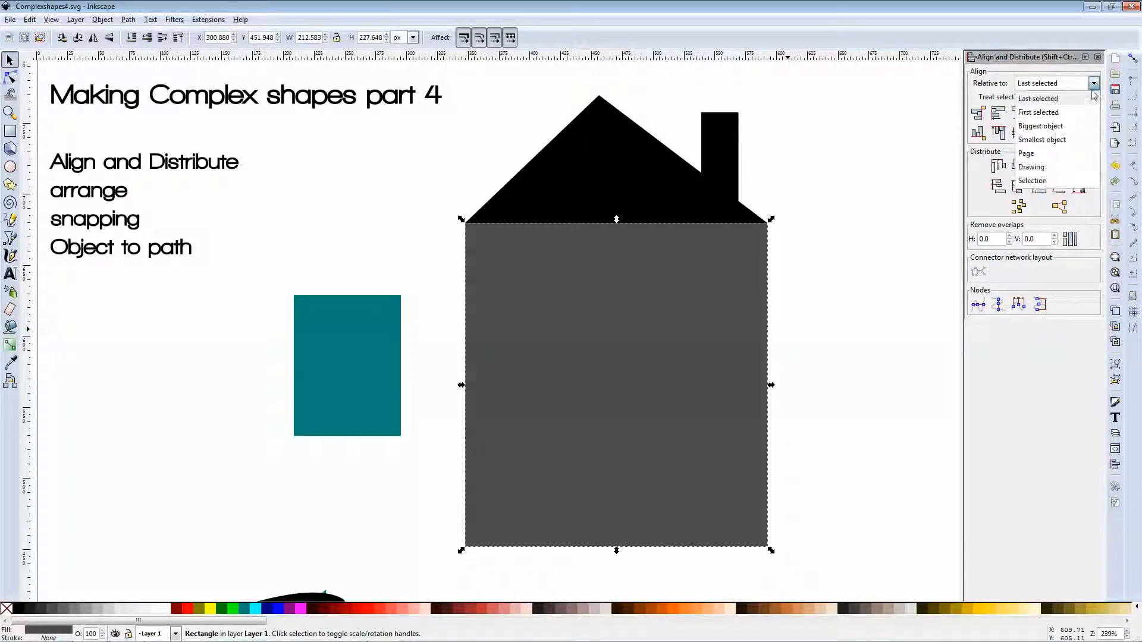
click(1072, 114)
click(823, 163)
click(579, 398)
shift+click(366, 394)
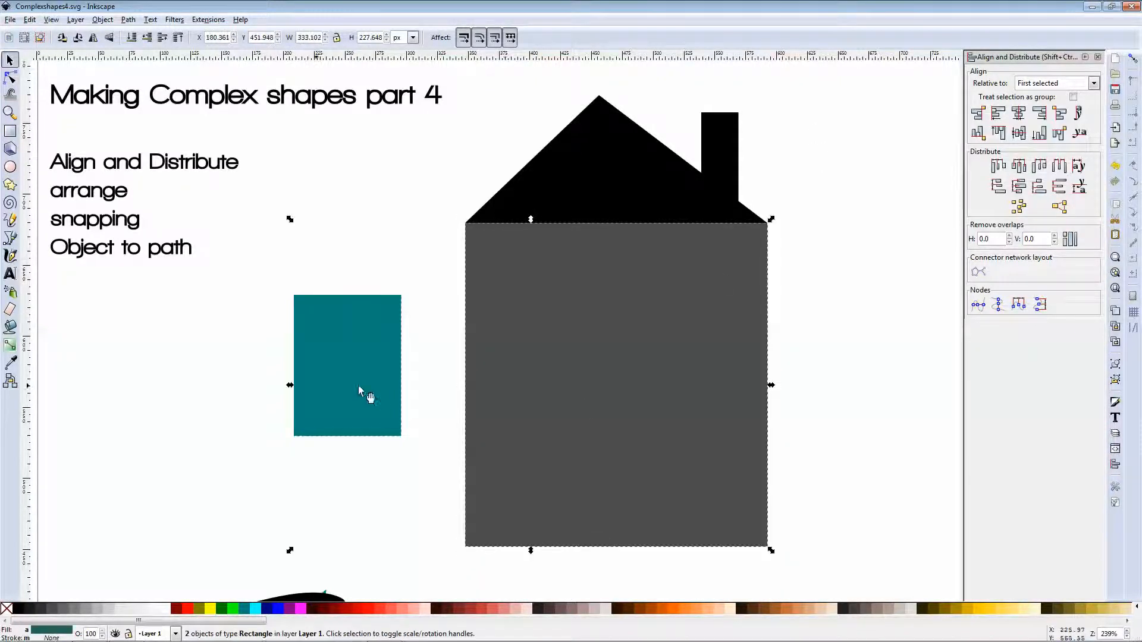
click(1016, 114)
click(851, 258)
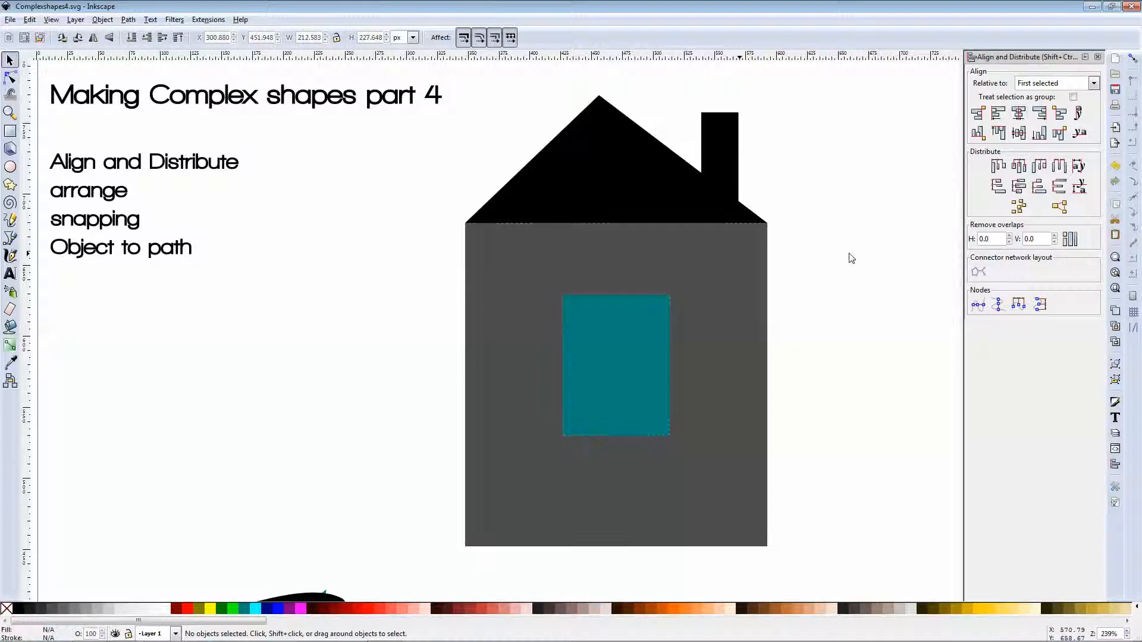
Step: Set alignment relative to Last selected and center the teal rectangle on the gray wall's vertical axis
click(1093, 82)
click(1038, 98)
click(597, 383)
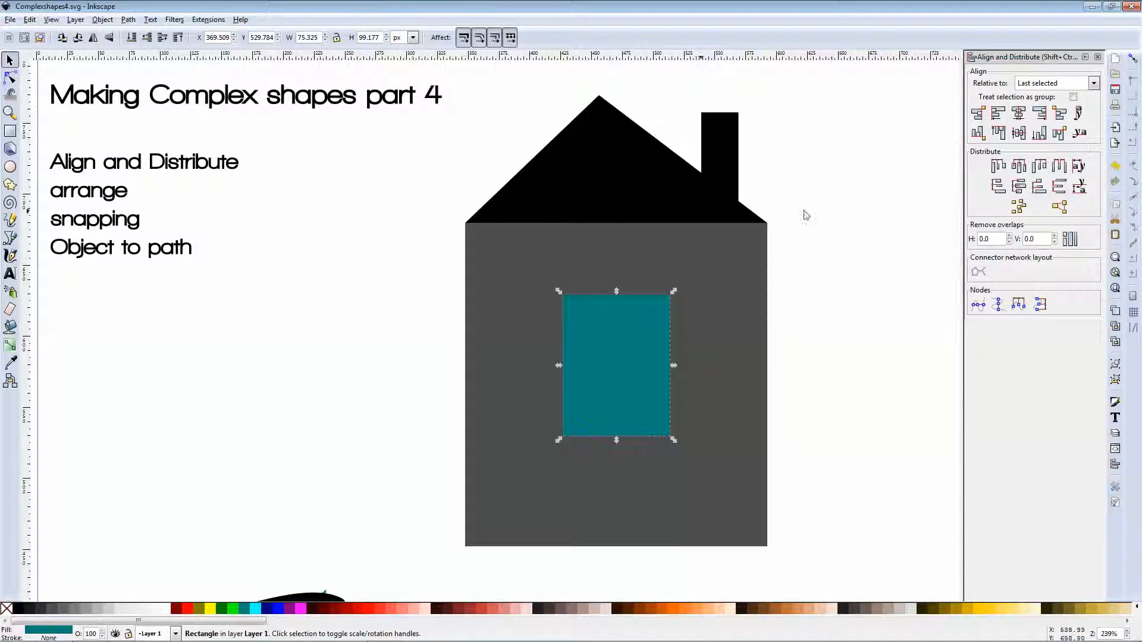
shift+click(736, 265)
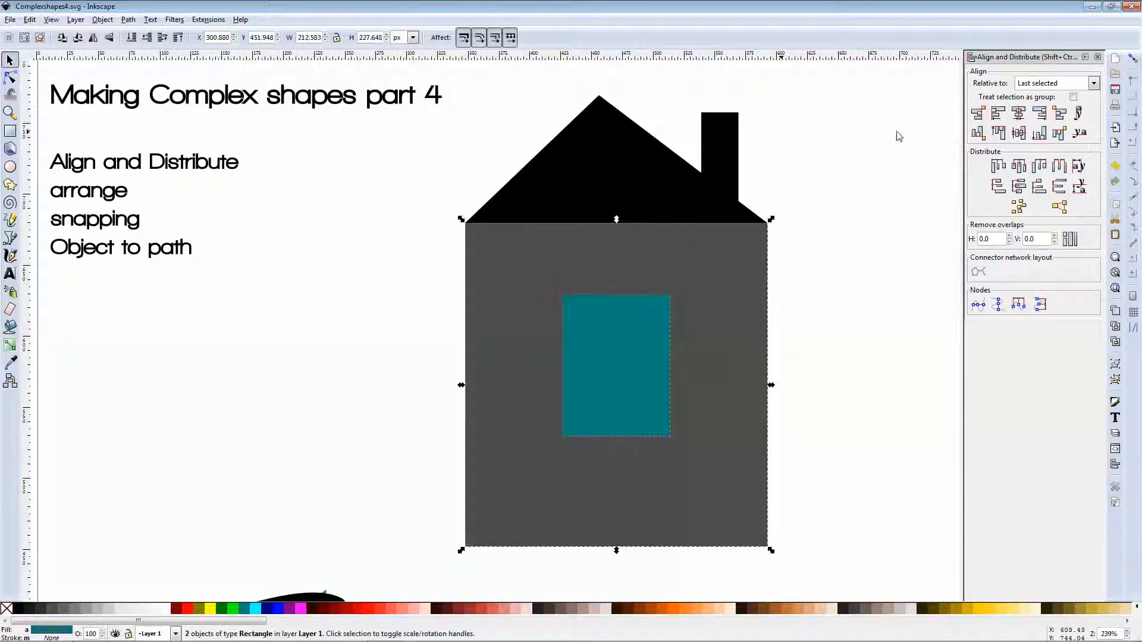
click(1023, 118)
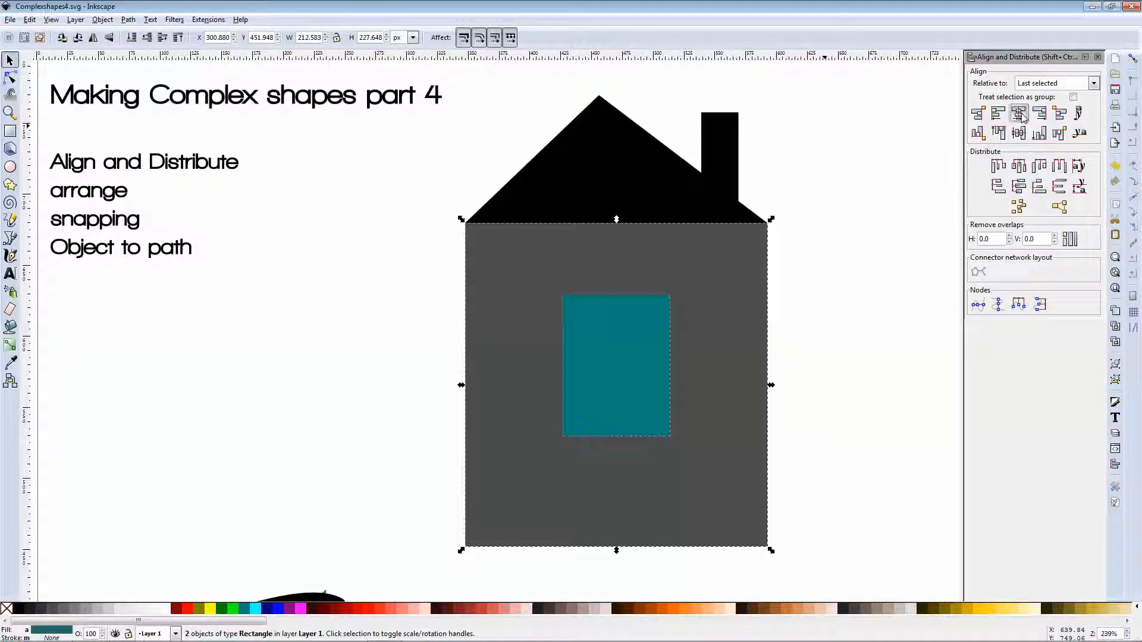
Step: Shift the teal rectangle over the gray wall's left edge and center it on the wall along both the vertical and horizontal axes
click(617, 339)
drag(616, 339, 491, 332)
shift+click(658, 308)
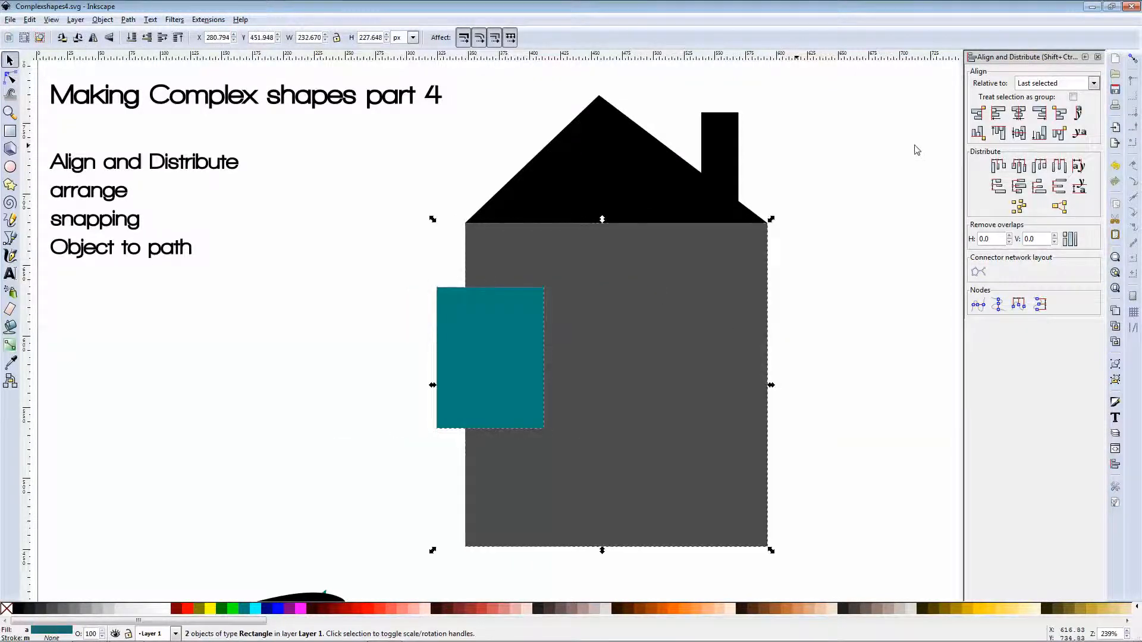
click(1017, 115)
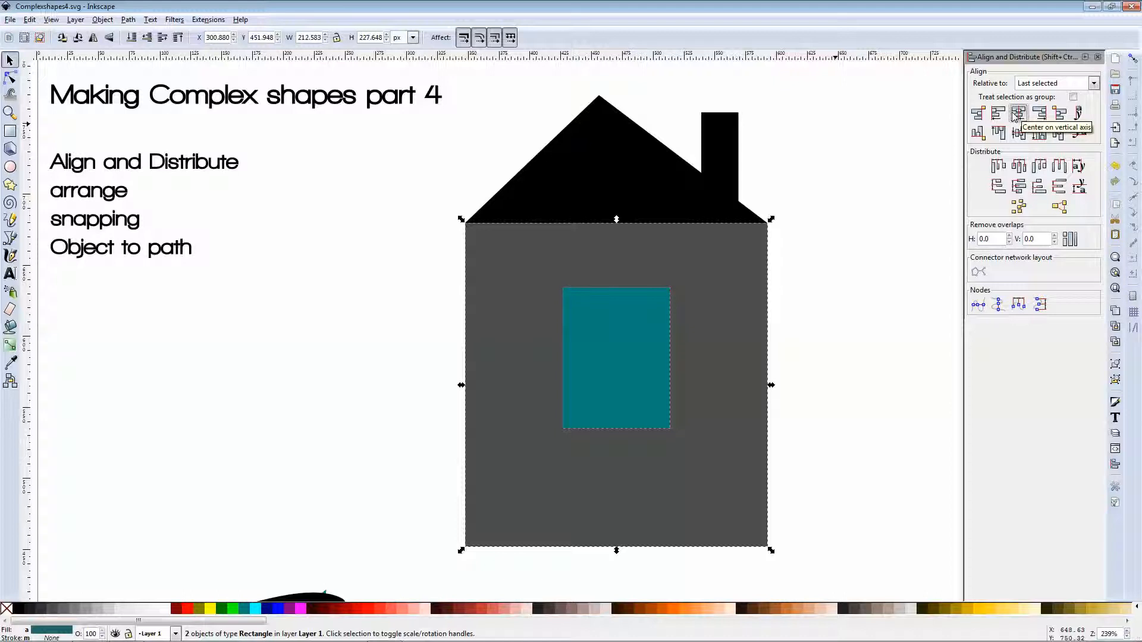
click(1018, 133)
click(857, 235)
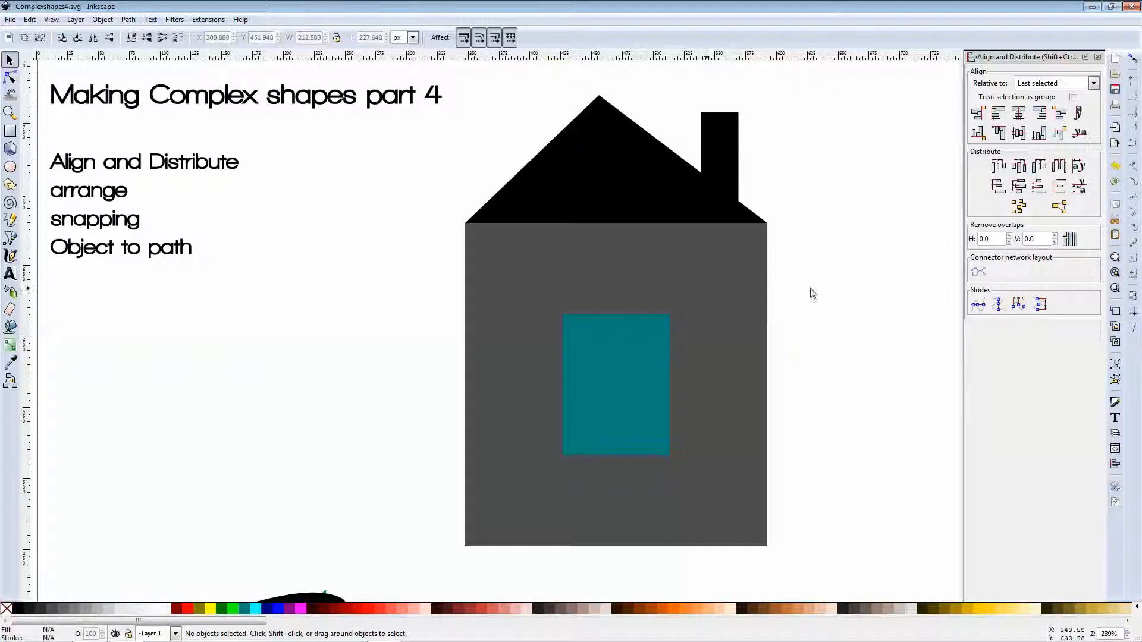
Step: Align the teal rectangle's bottom edge with the bottom edge of the gray wall
click(632, 394)
shift+click(709, 325)
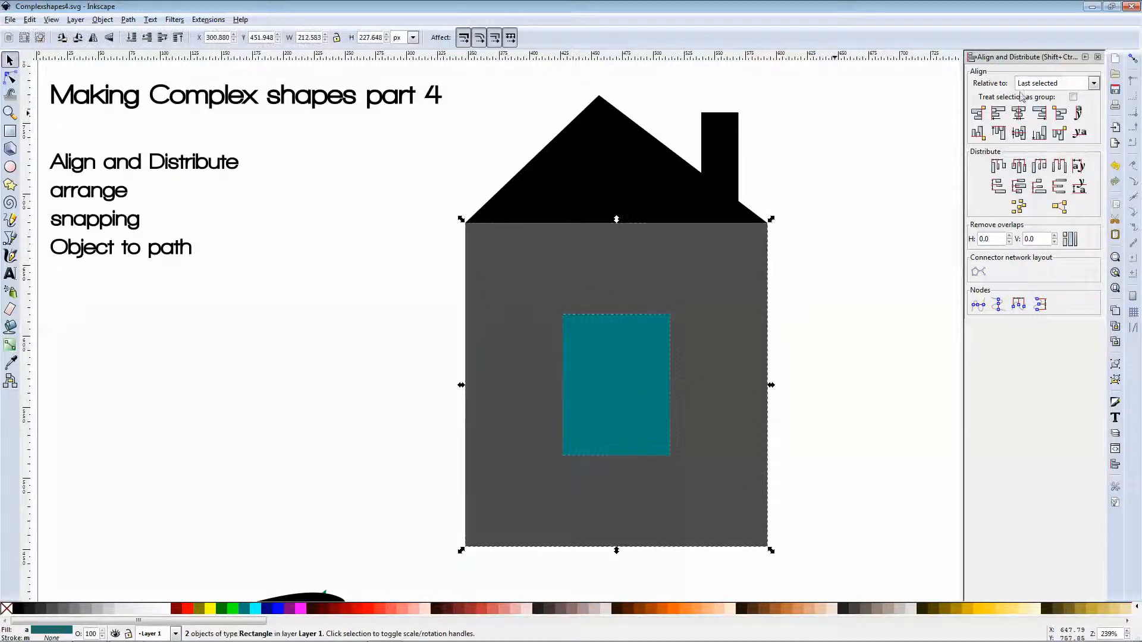
click(1038, 133)
click(829, 271)
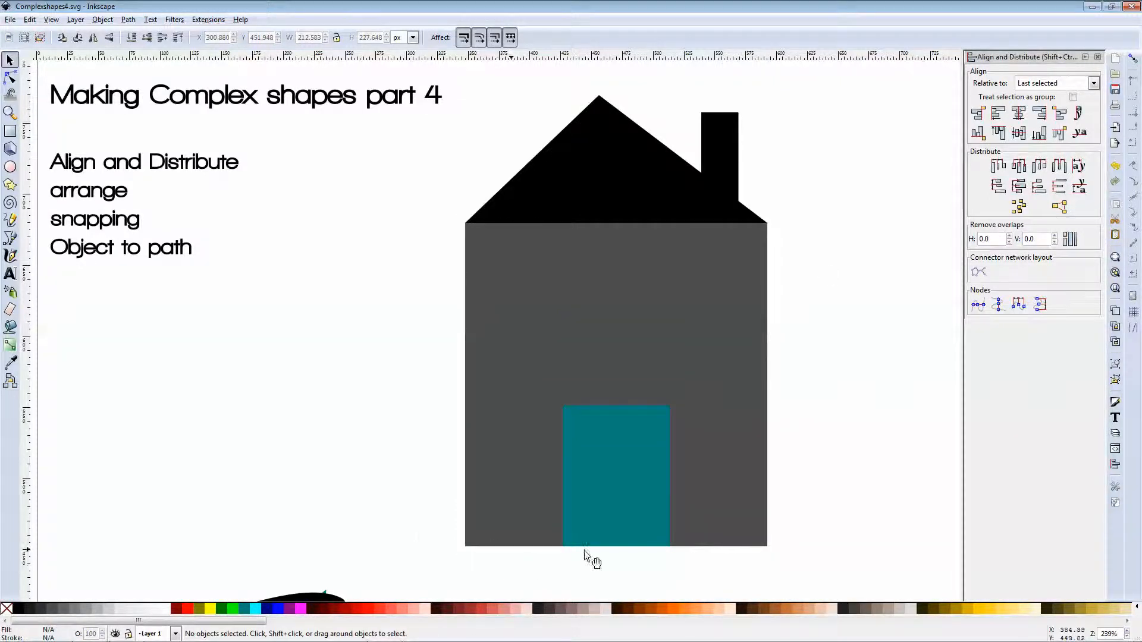
Step: Move the teal rectangle down past the gray wall's bottom edge and fill it white to imitate a door opening
scroll(568, 553, up, 7)
scroll(502, 481, up, 3)
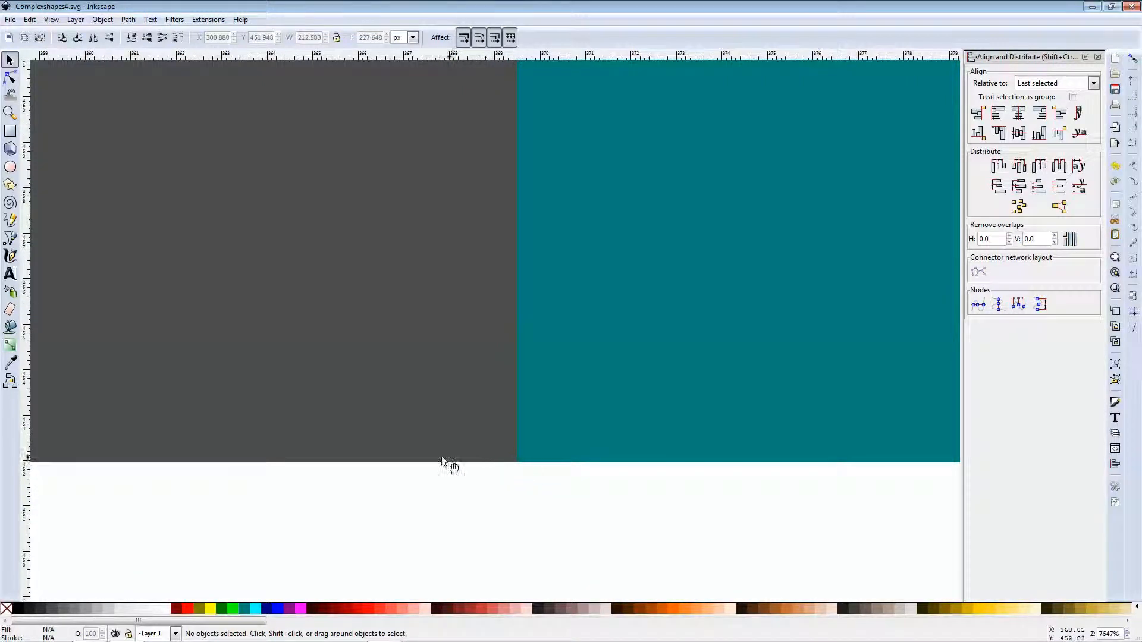
scroll(591, 447, down, 11)
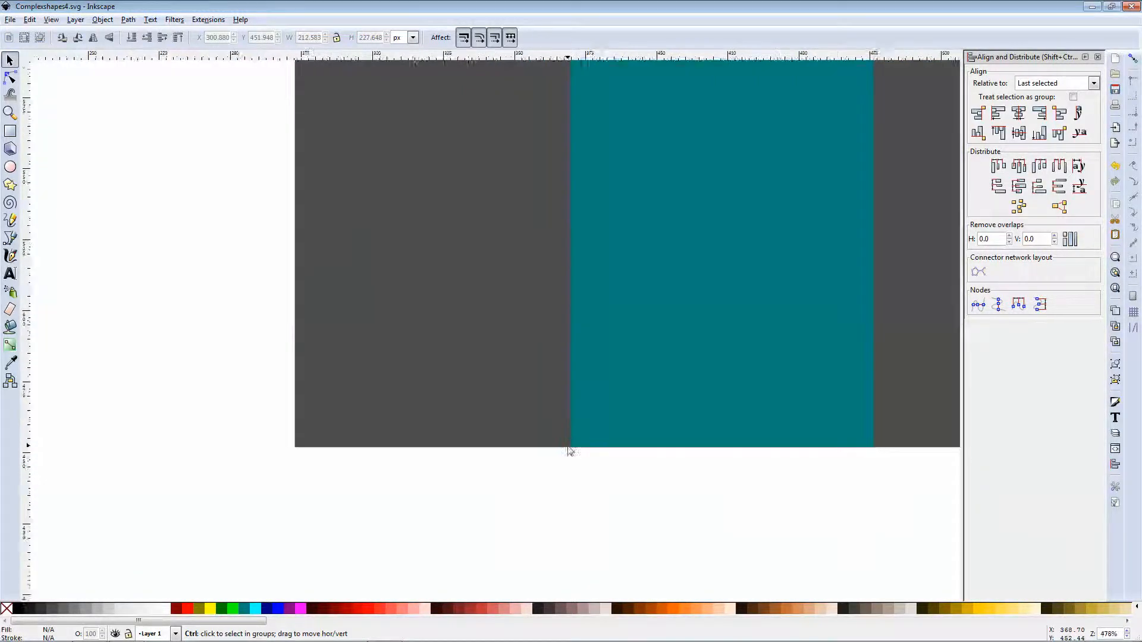
scroll(581, 423, up, 2)
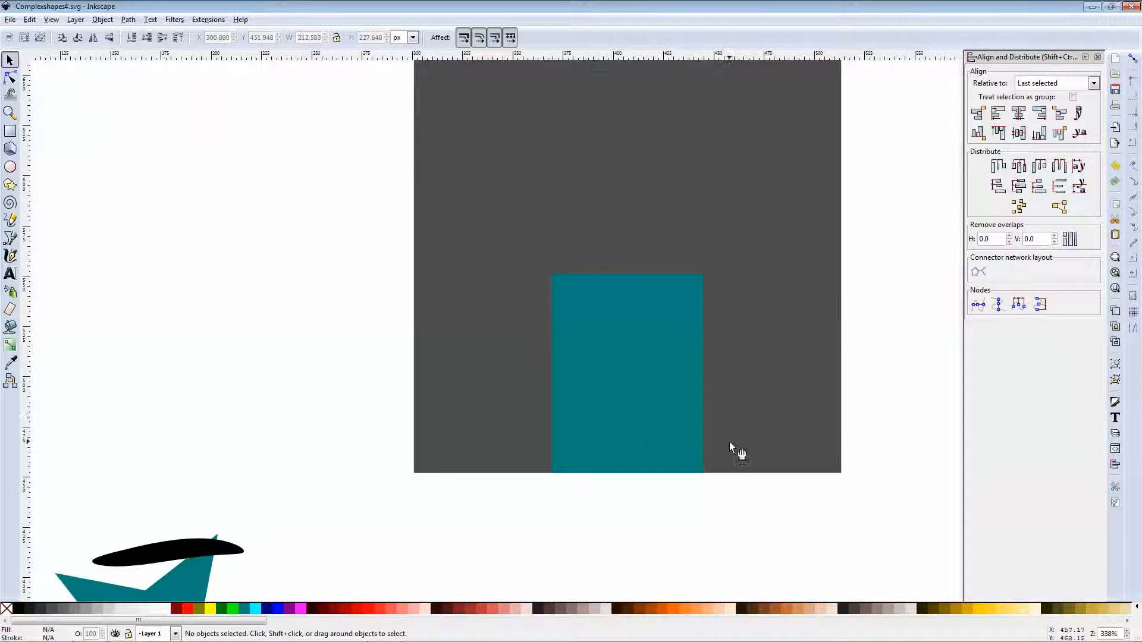
scroll(655, 434, up, 2)
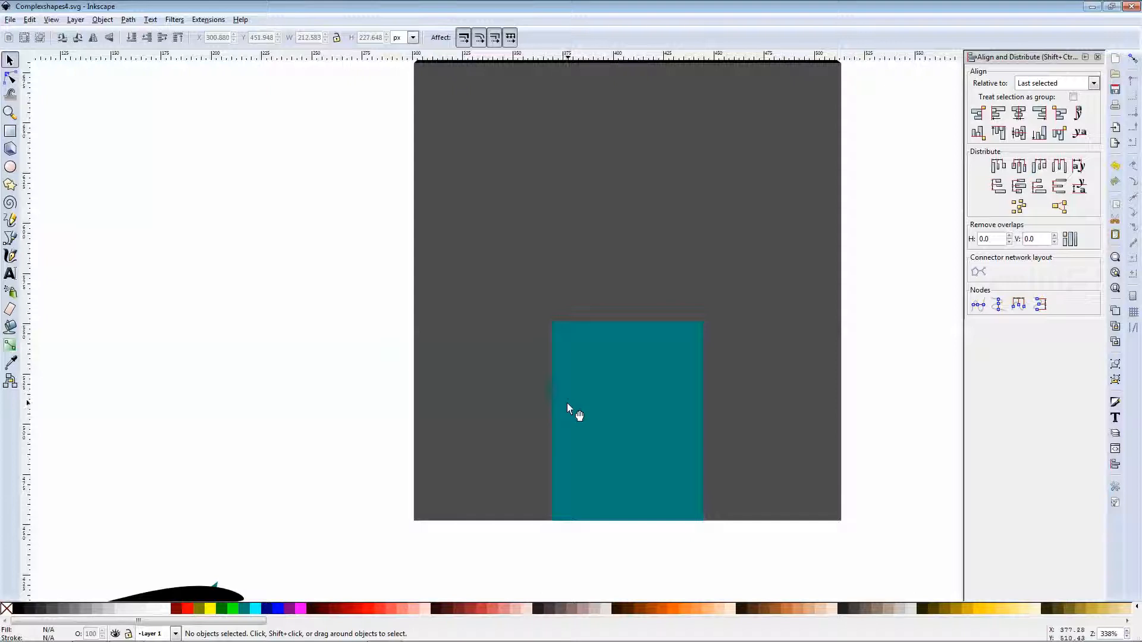
drag(612, 380, 615, 409)
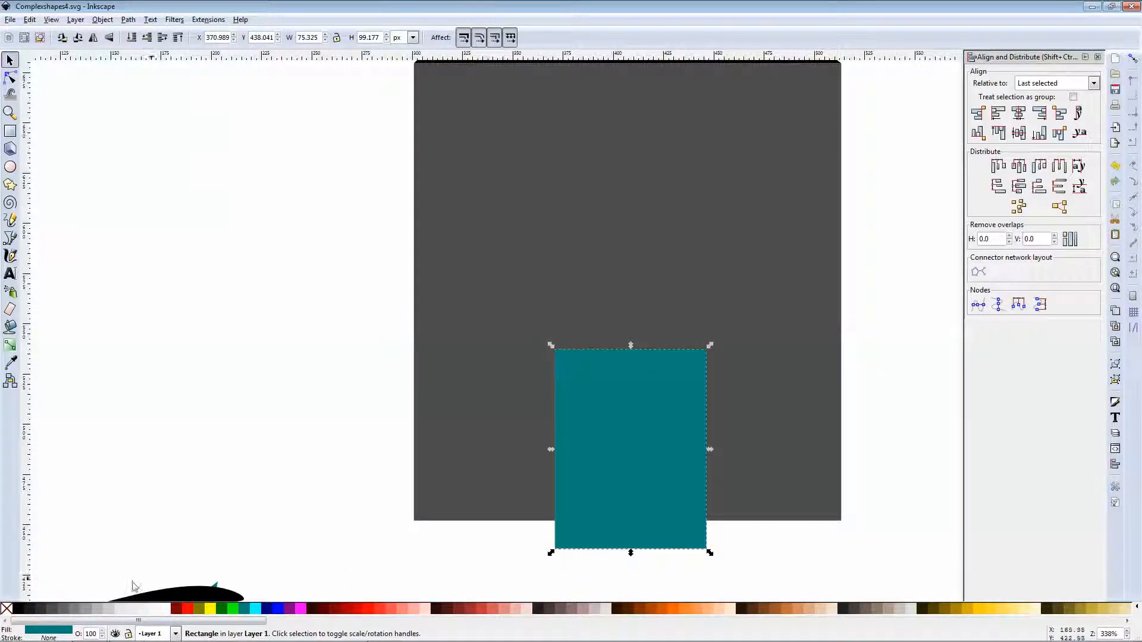
click(166, 608)
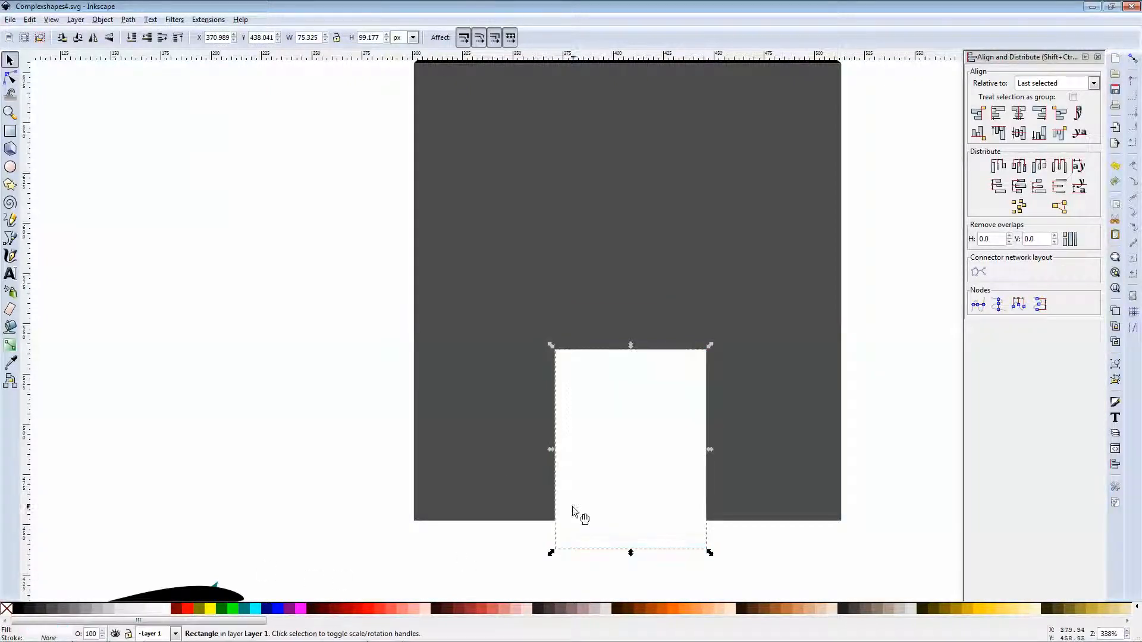
click(504, 553)
click(569, 504)
click(725, 532)
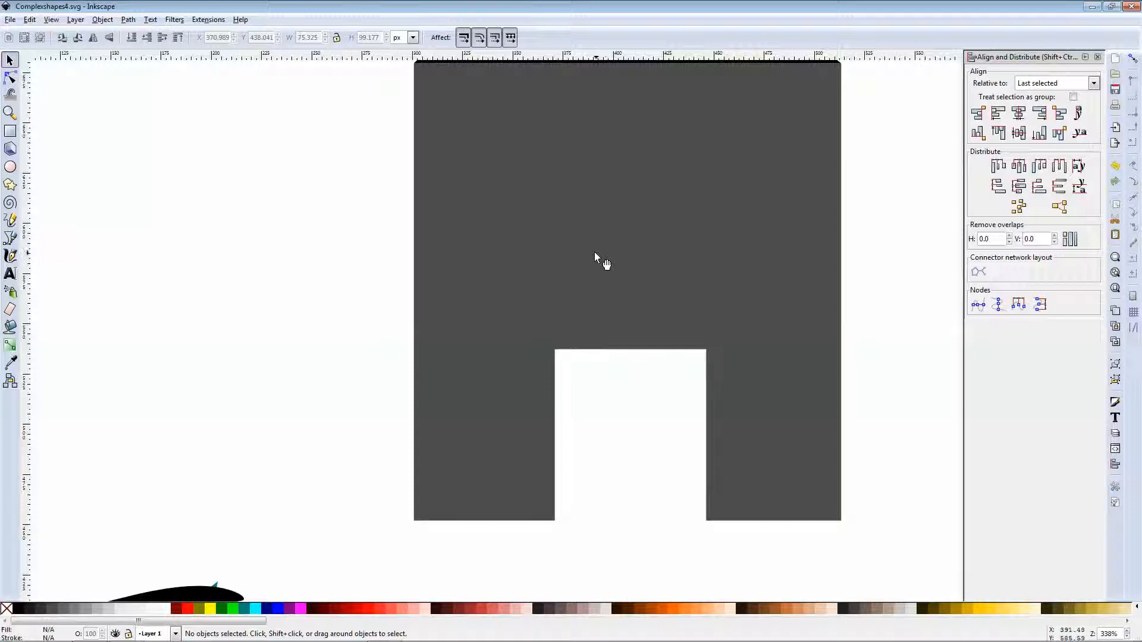
Step: Align the white rectangle's bottom edge with the bottom edge of the gray wall
click(580, 387)
shift+click(573, 344)
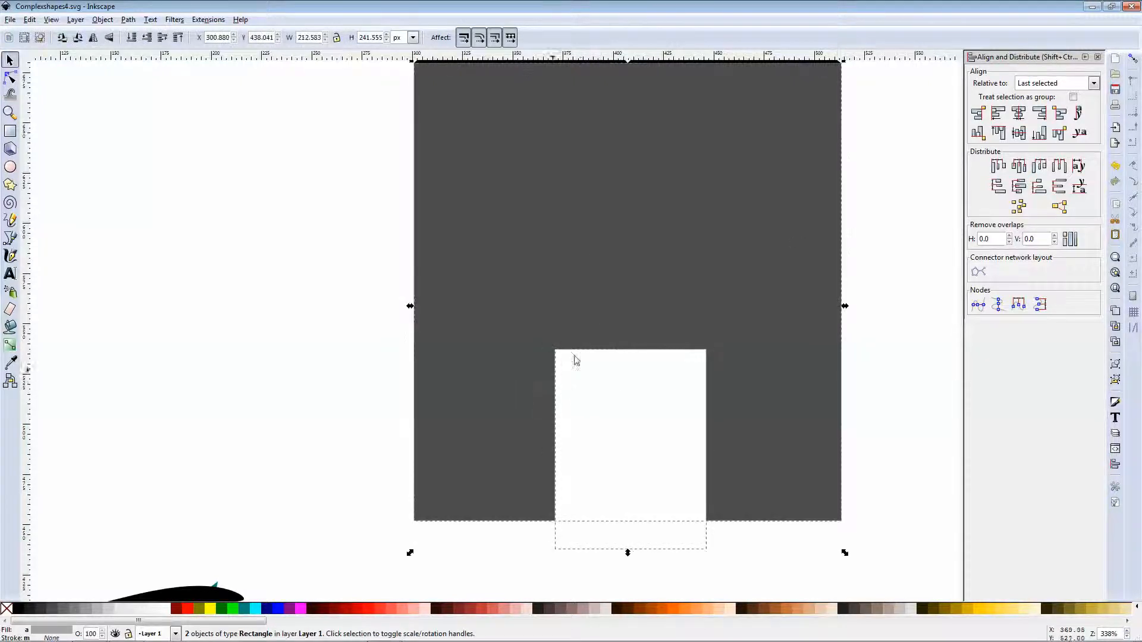
click(1020, 134)
click(889, 232)
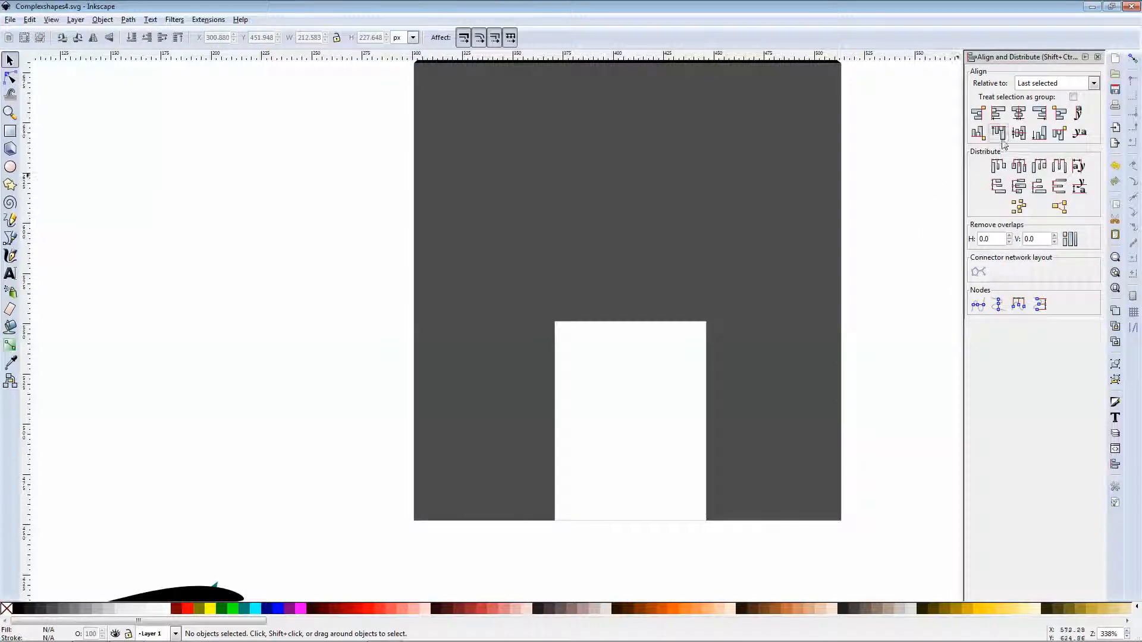
Step: Place the white rectangle outside the gray wall by aligning its left edge to the wall's right edge
click(632, 447)
shift+click(759, 316)
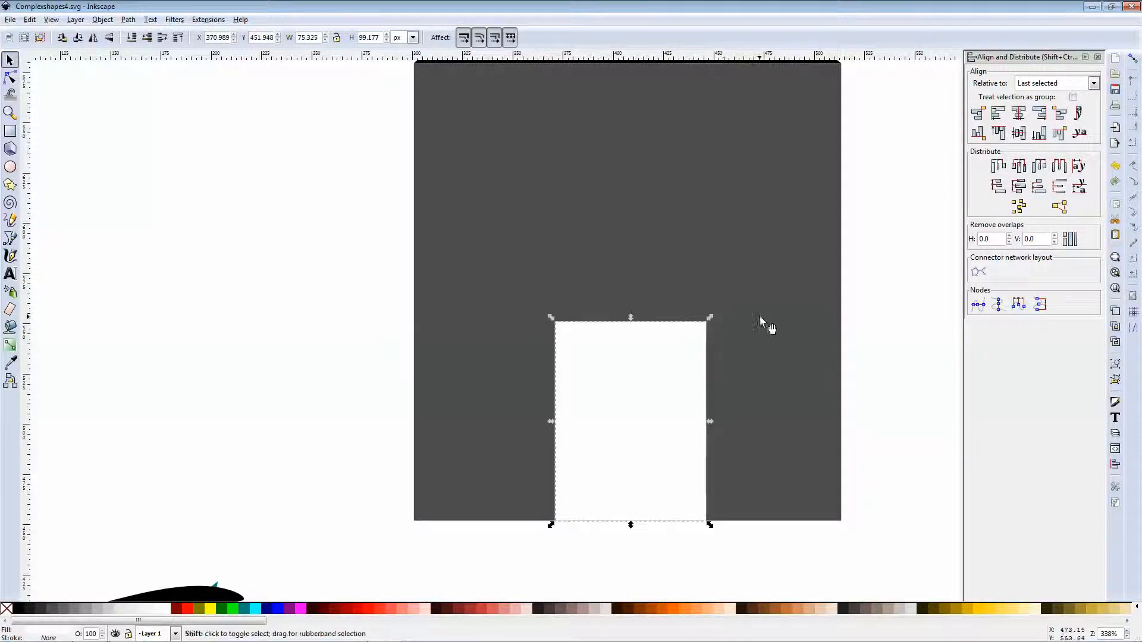
click(1053, 117)
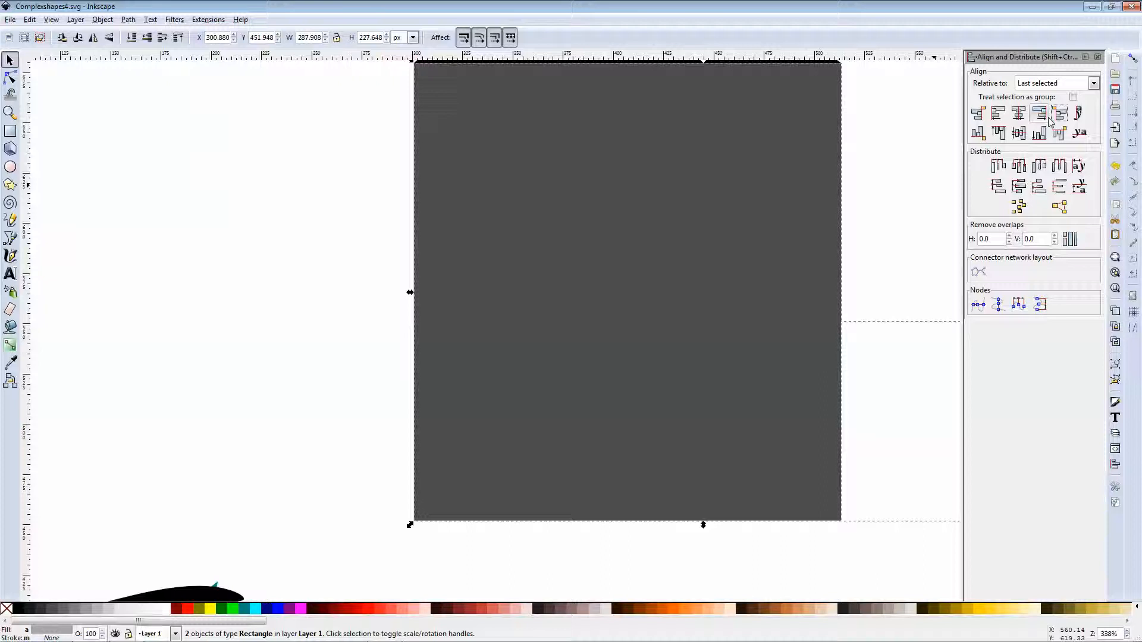
key(5)
ctrl+scroll(774, 264, up, 2)
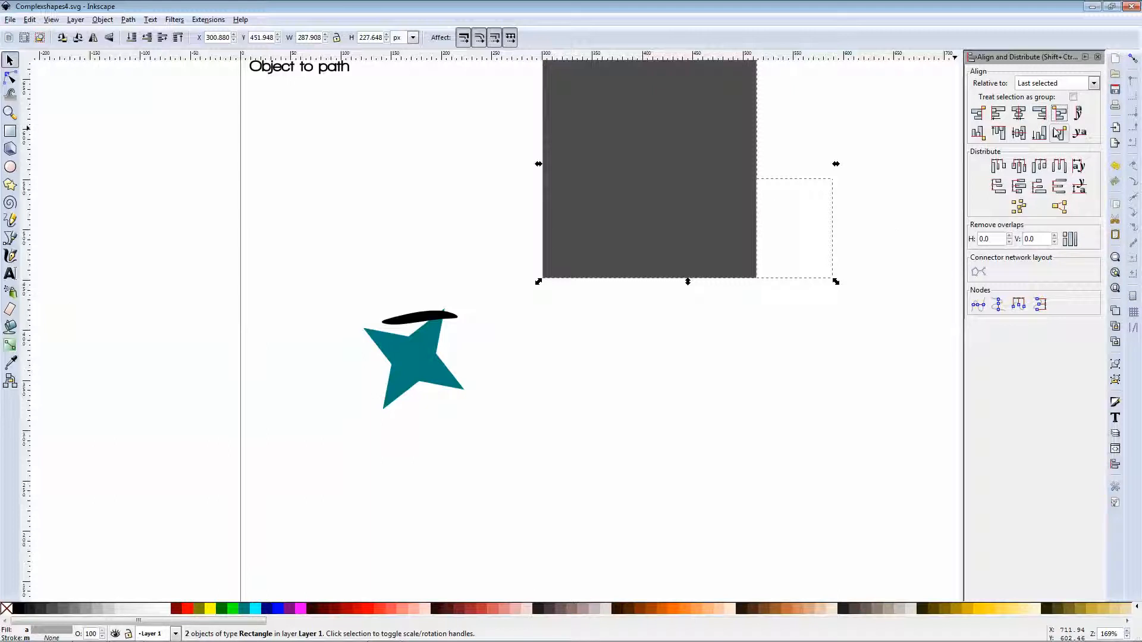
Step: Align the white rectangle's right edge to the wall's left edge after aligning both left edges, and match their top edges
click(997, 119)
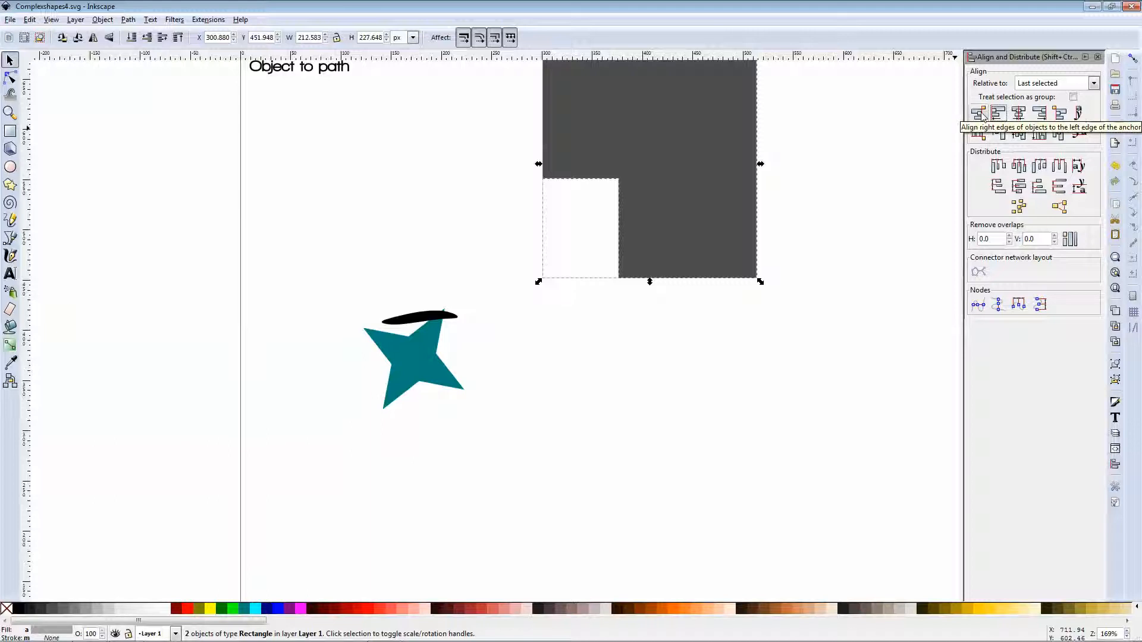
click(978, 114)
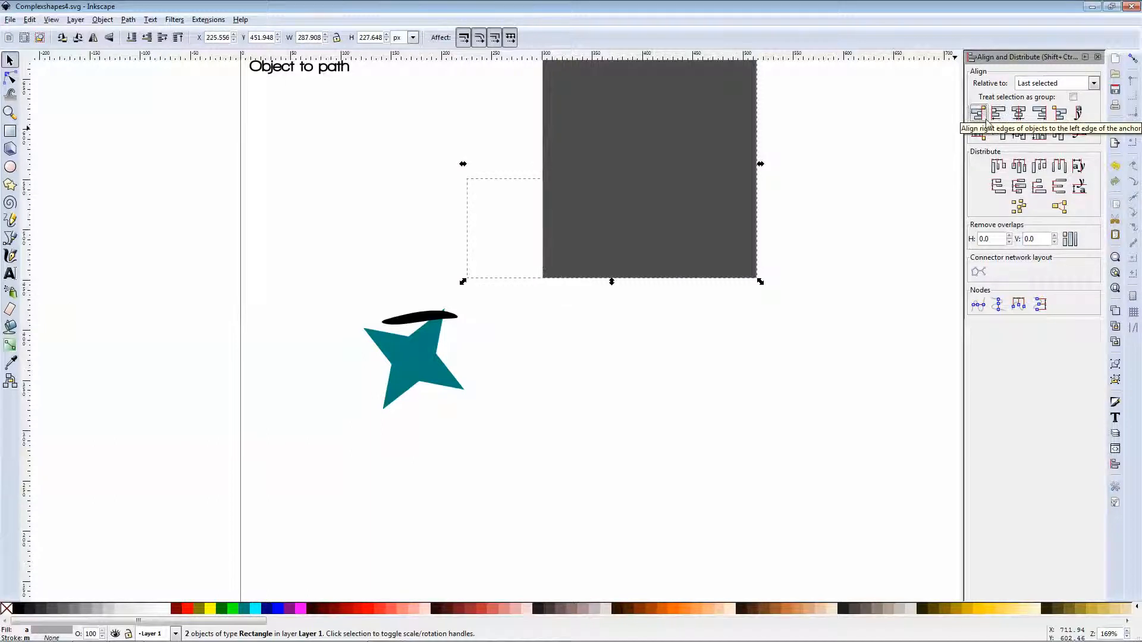
scroll(823, 158, up, 4)
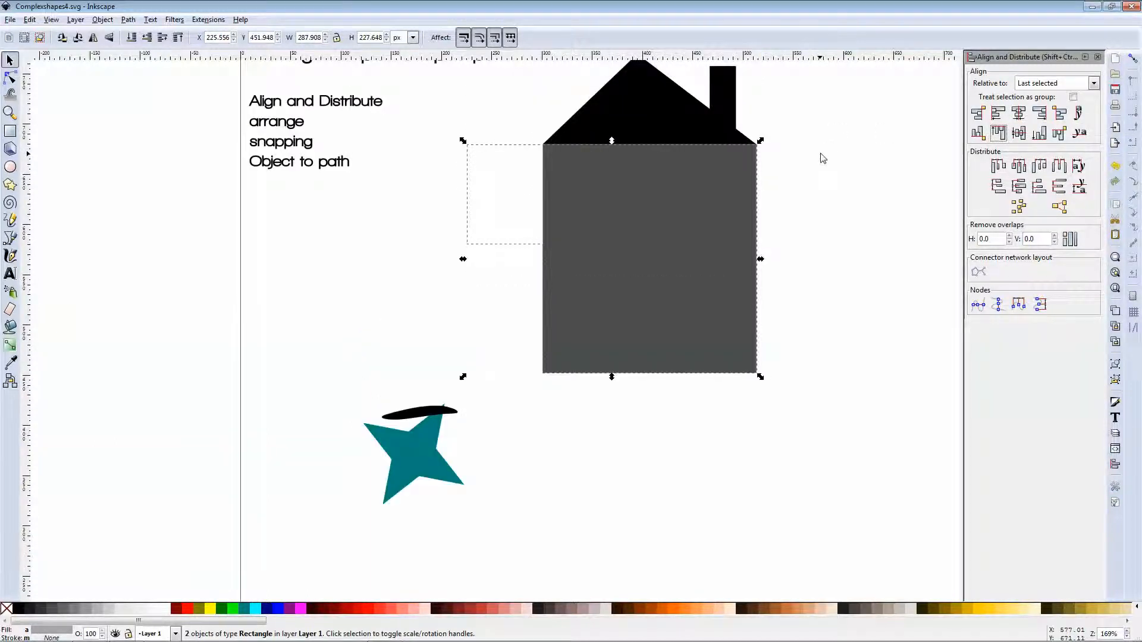
click(884, 228)
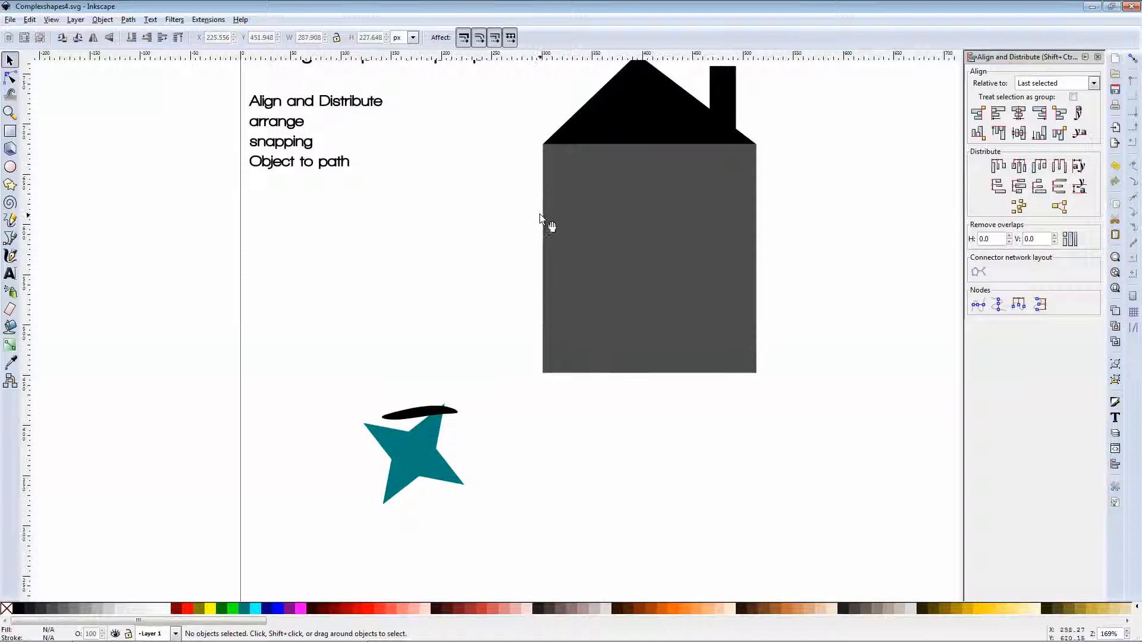
Step: Draw a near-circular ellipse about 40 by 38 px below the gray wall and fill it with 90% Gray
scroll(554, 205, down, 4)
key(5)
click(10, 166)
ctrl+scroll(513, 292, up, 2)
drag(486, 259, 527, 296)
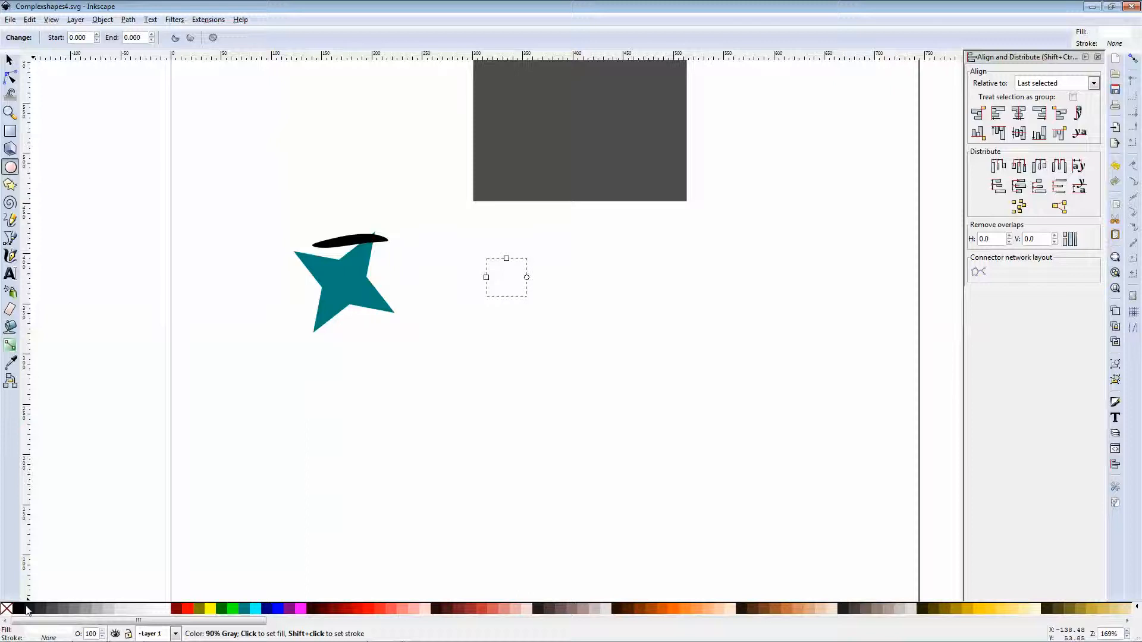
click(30, 608)
click(9, 60)
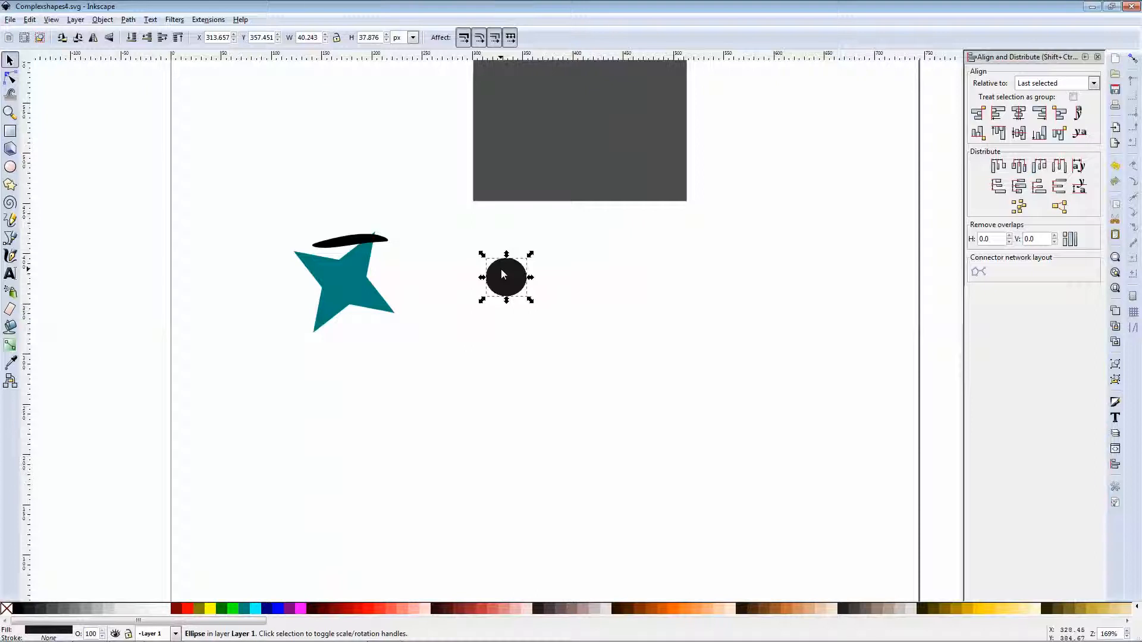
Step: Duplicate the dark ellipse three times and place the copies in a loose row to its right
key(ctrl+d)
drag(503, 274, 663, 280)
click(522, 281)
key(ctrl+d)
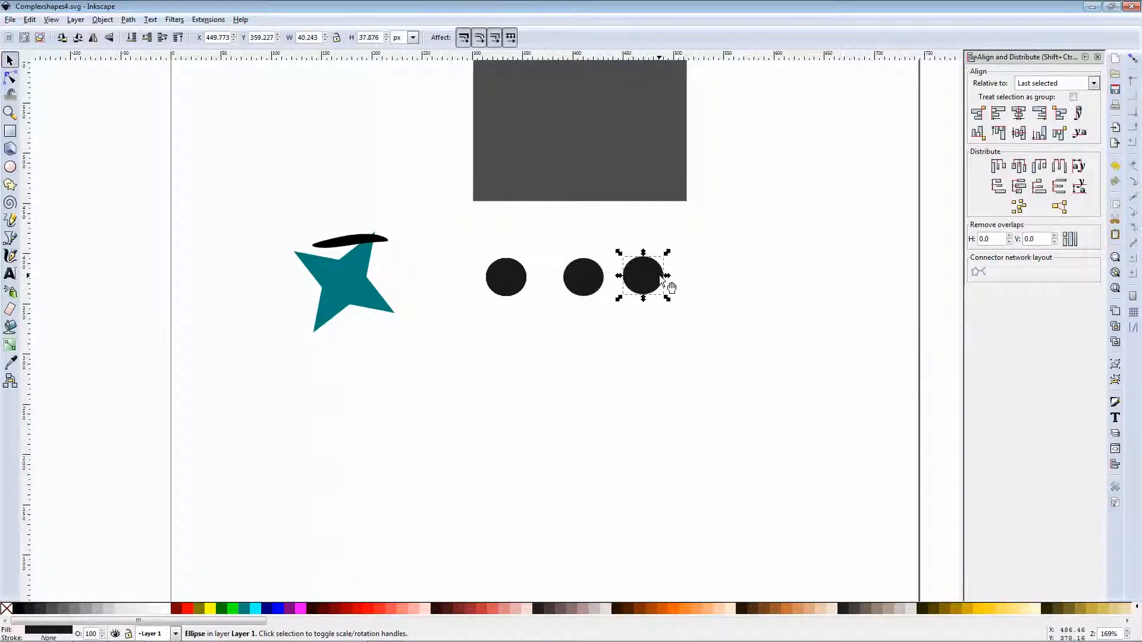
click(504, 276)
key(ctrl+d)
drag(505, 275, 722, 280)
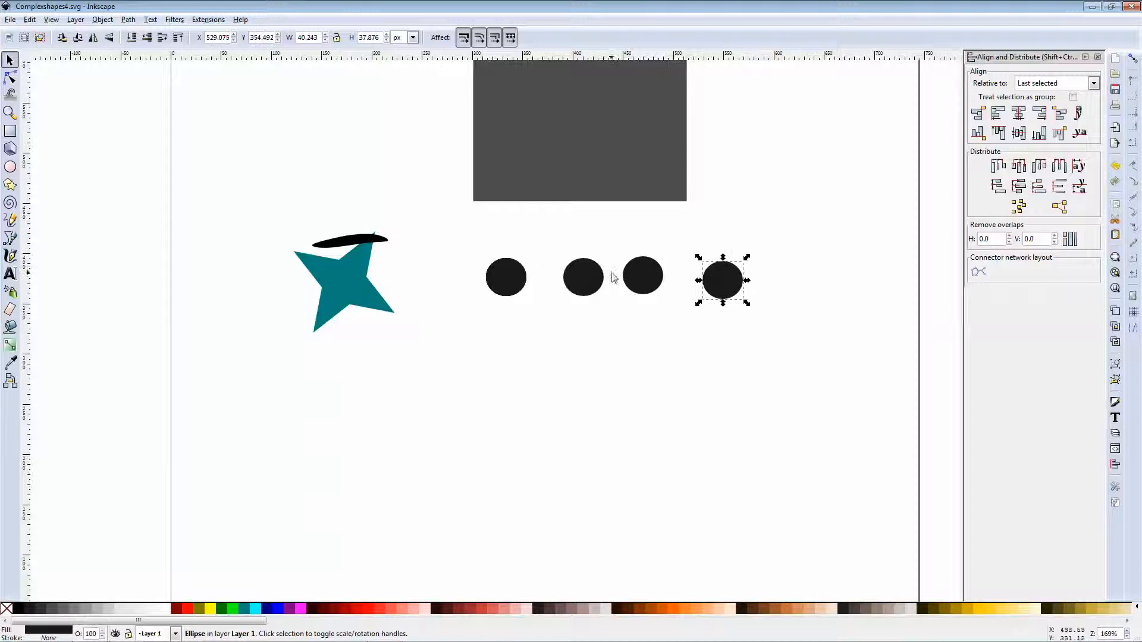
Step: Duplicate the dark ellipse four more times, scattering the copies along the row on both sides of the original
click(520, 275)
key(ctrl+d)
drag(520, 276, 391, 284)
click(510, 278)
key(ctrl+d)
click(499, 291)
key(ctrl+d)
drag(500, 291, 461, 284)
click(499, 280)
key(ctrl+d)
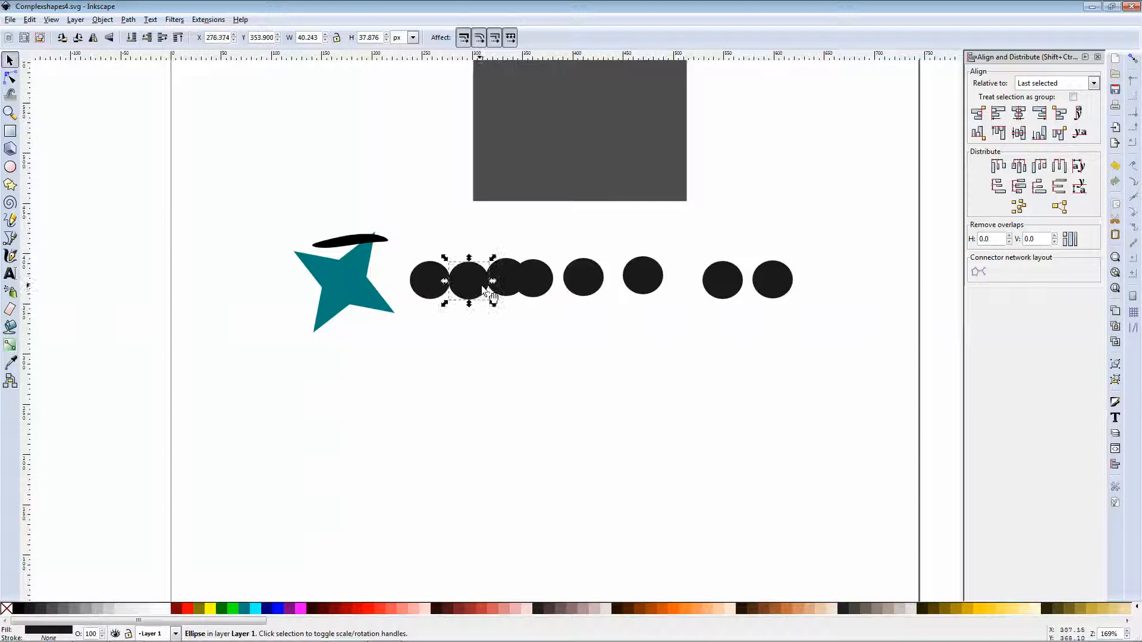
Step: Move the overlapping dark ellipses to the row's right end and nudge the second one, leaving eight unevenly spaced ellipses
drag(532, 286, 831, 302)
key(ctrl+d)
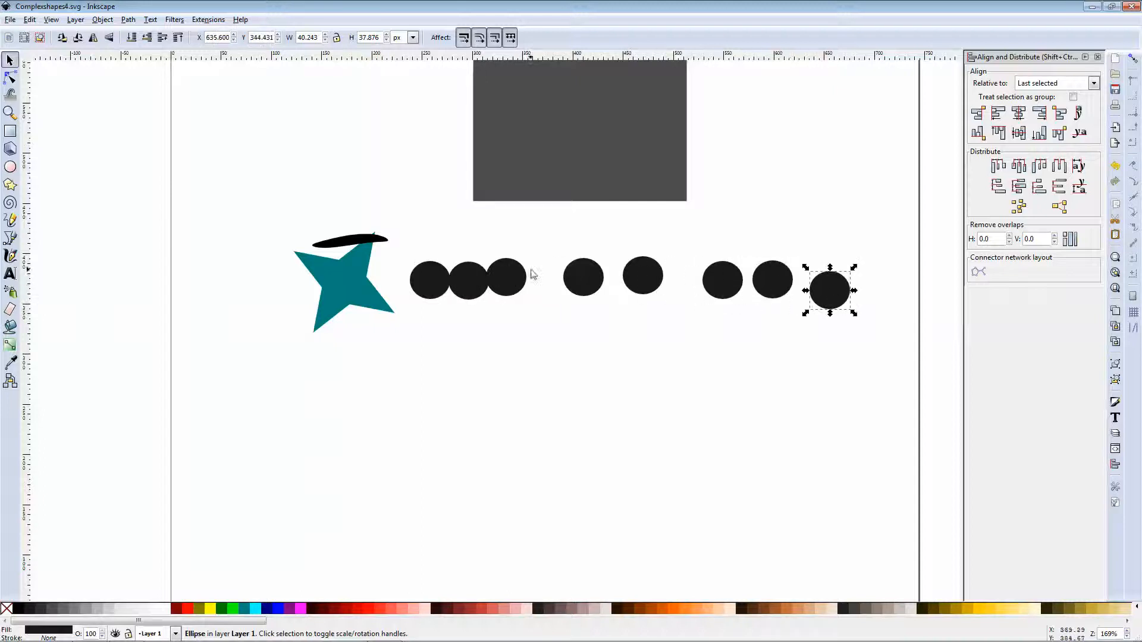
drag(500, 285, 897, 279)
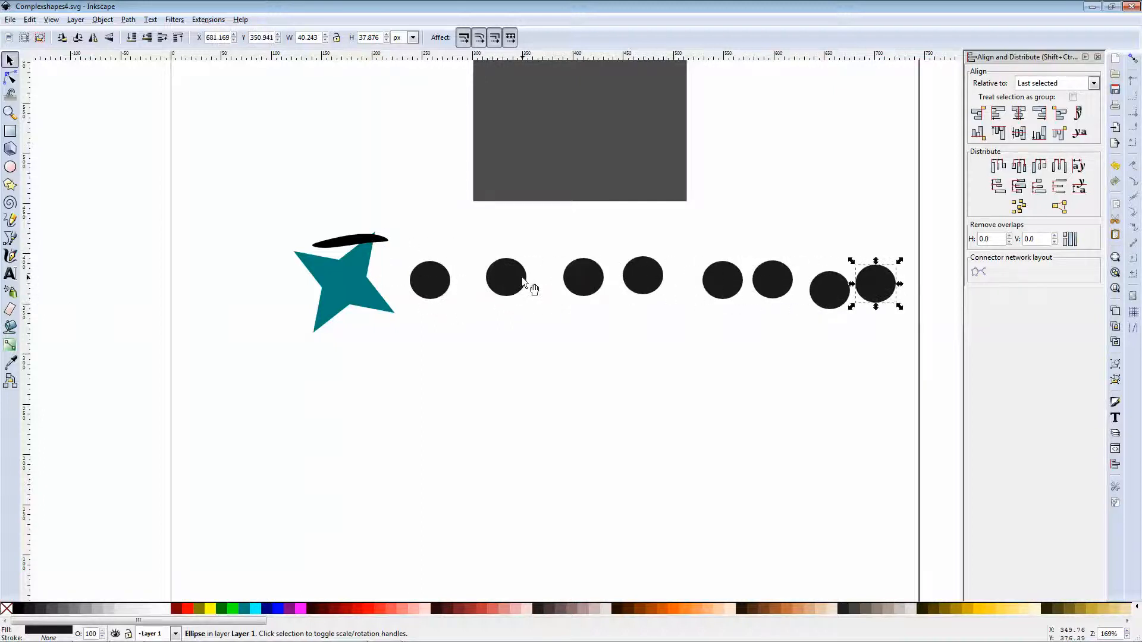
mouse_move(523, 285)
mouse_down()
mouse_move(568, 287)
mouse_move(524, 284)
mouse_up()
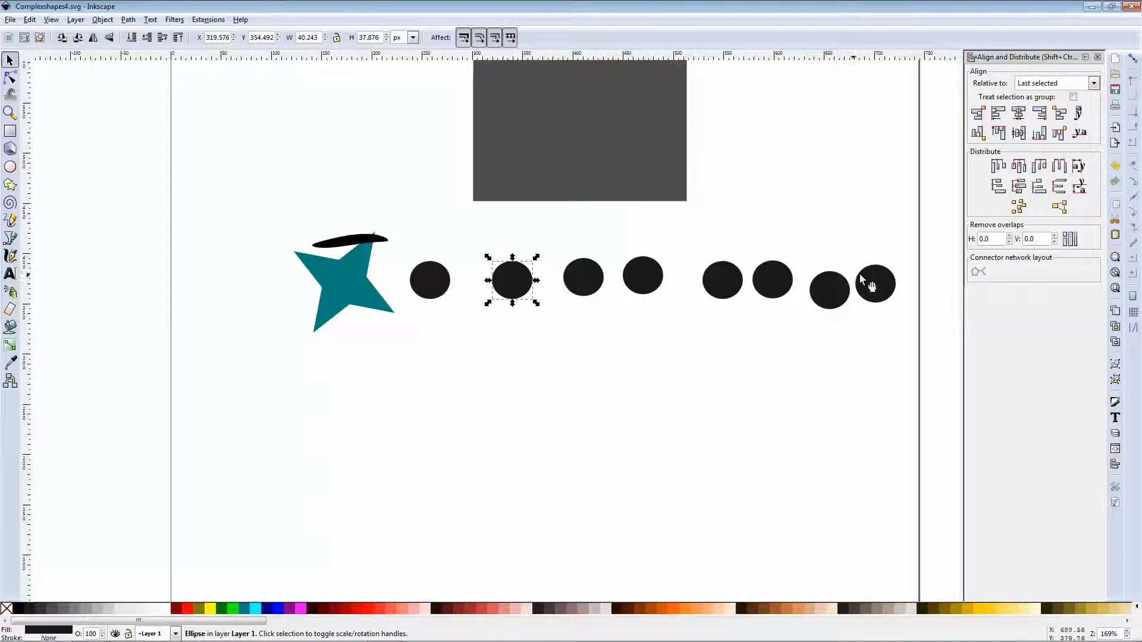
Step: Select all eight dark ellipses and center them on a common horizontal axis
drag(921, 244, 408, 321)
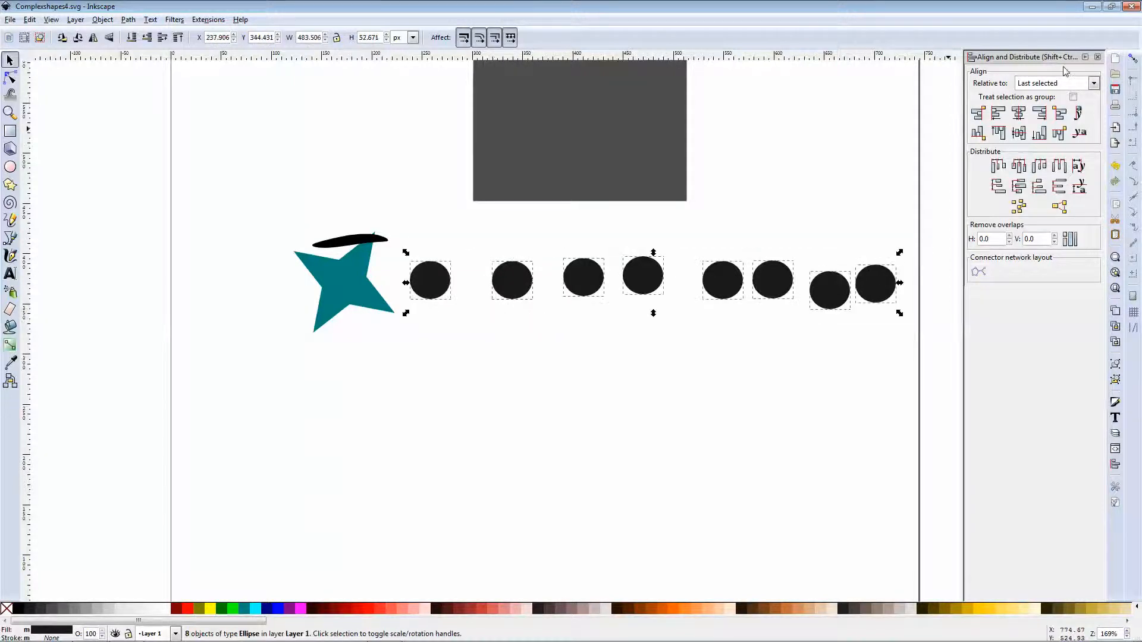
click(1021, 134)
click(675, 250)
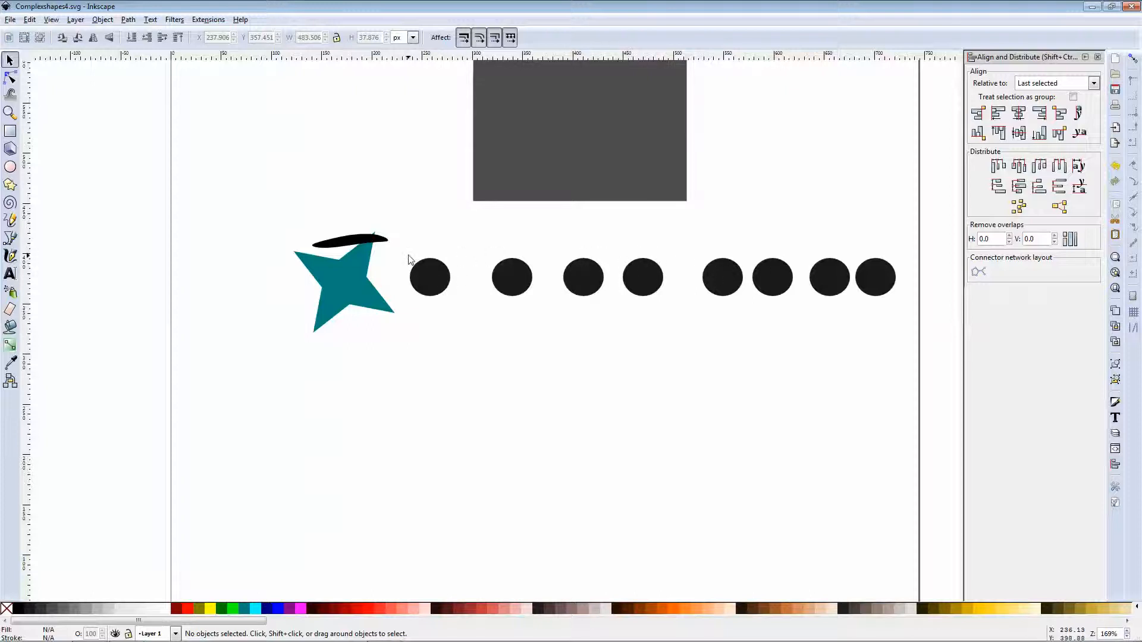
Step: Distribute the centers of the eight dark ellipses equidistantly in the horizontal direction
drag(404, 257, 861, 312)
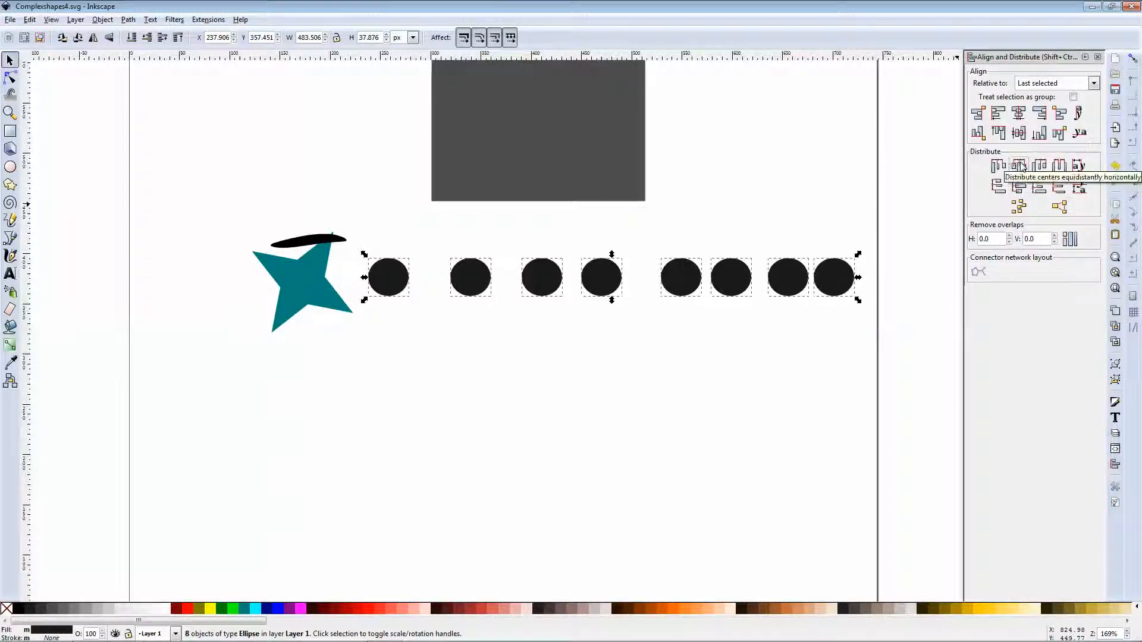
click(1020, 166)
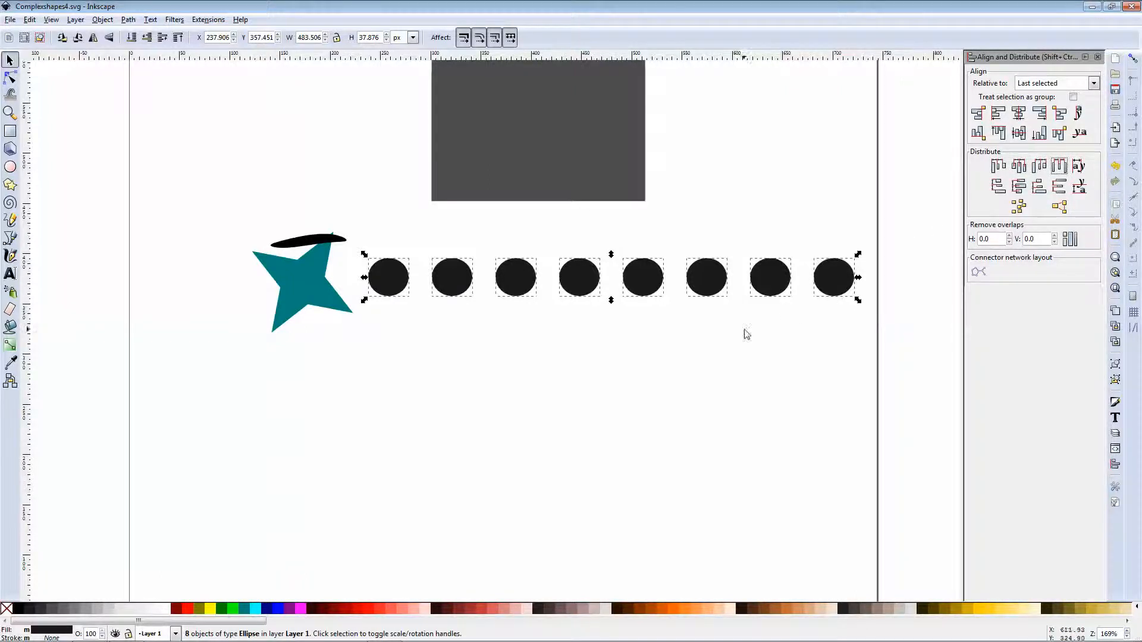
click(767, 326)
Step: Enlarge the row's leftmost ellipse to about 85 by 82 px, reposition it at the row's start and fill it olive
click(388, 272)
drag(411, 301, 453, 343)
click(434, 269)
drag(420, 278, 405, 257)
click(201, 608)
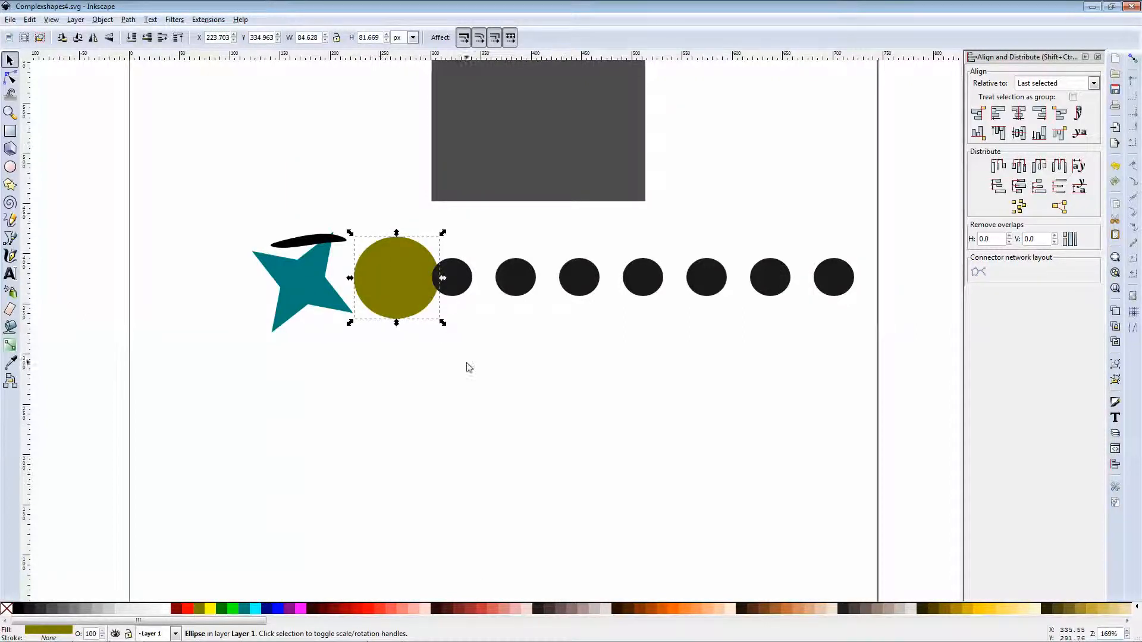
Step: Select the olive ellipse with the seven dark ones and distribute their centers equidistantly in the horizontal direction
key(Escape)
drag(346, 216, 933, 365)
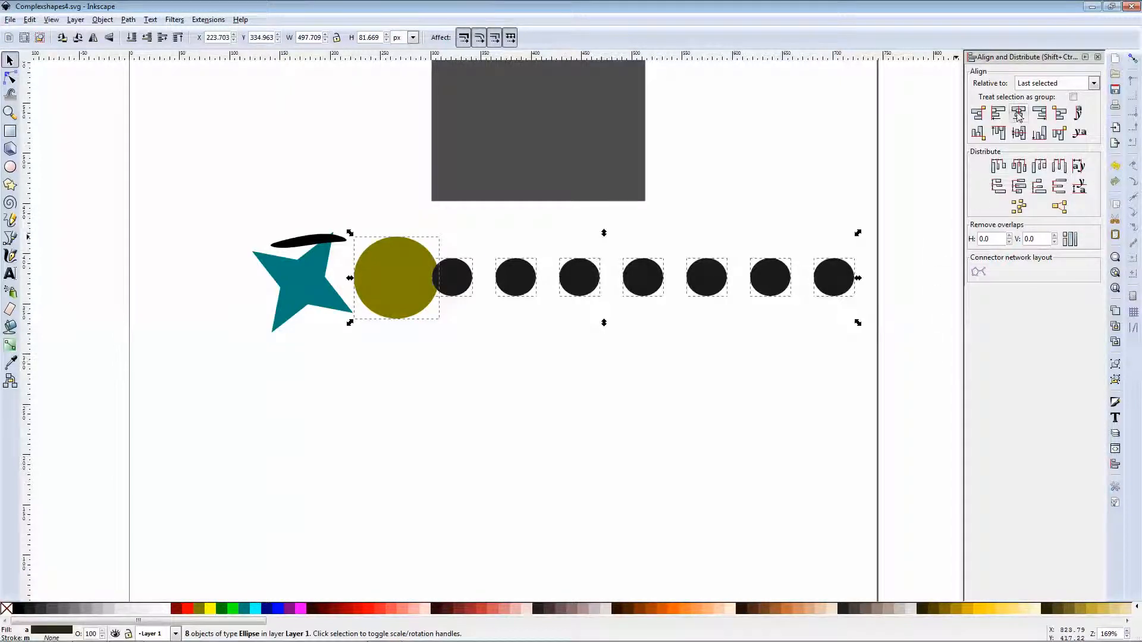
click(1018, 166)
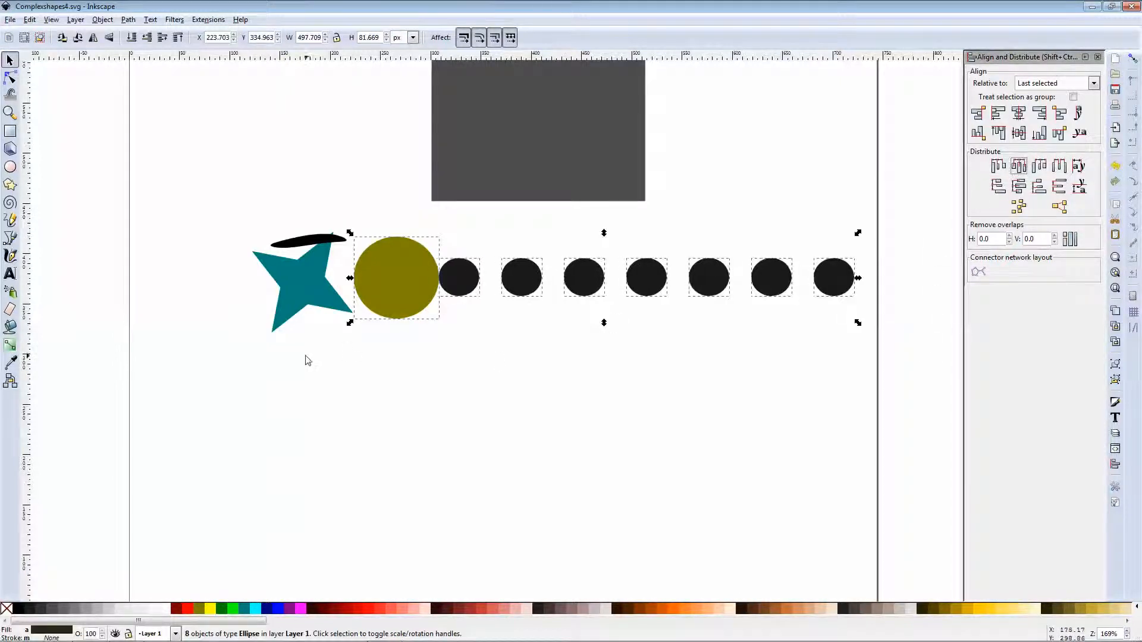
click(475, 352)
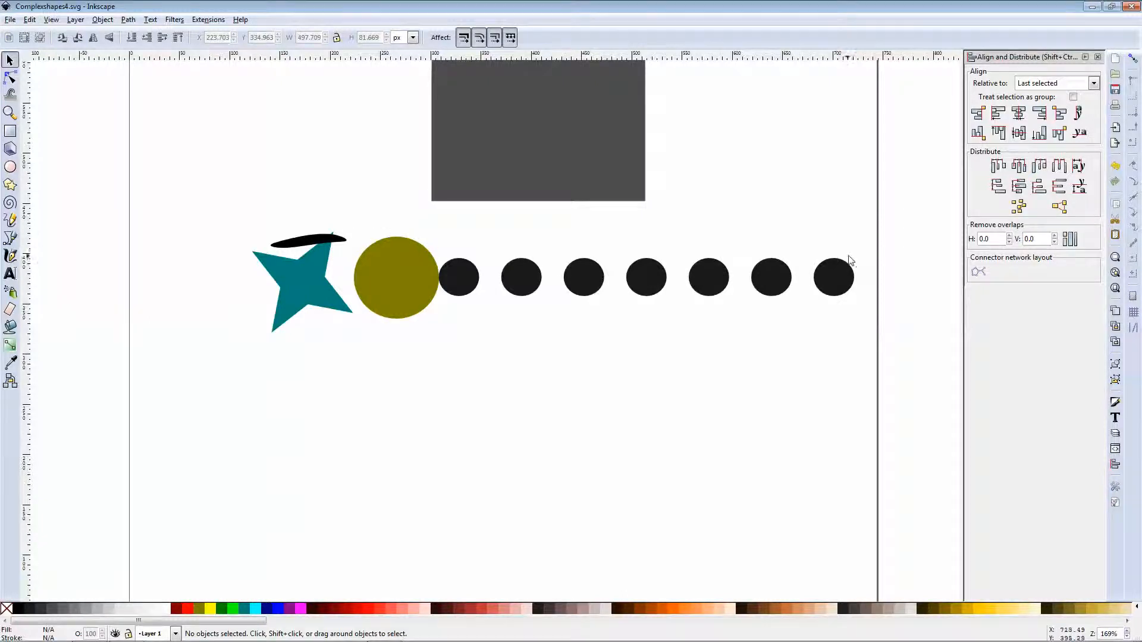
Step: Reselect all eight ellipses and make the horizontal gaps between them equal
drag(876, 236, 351, 348)
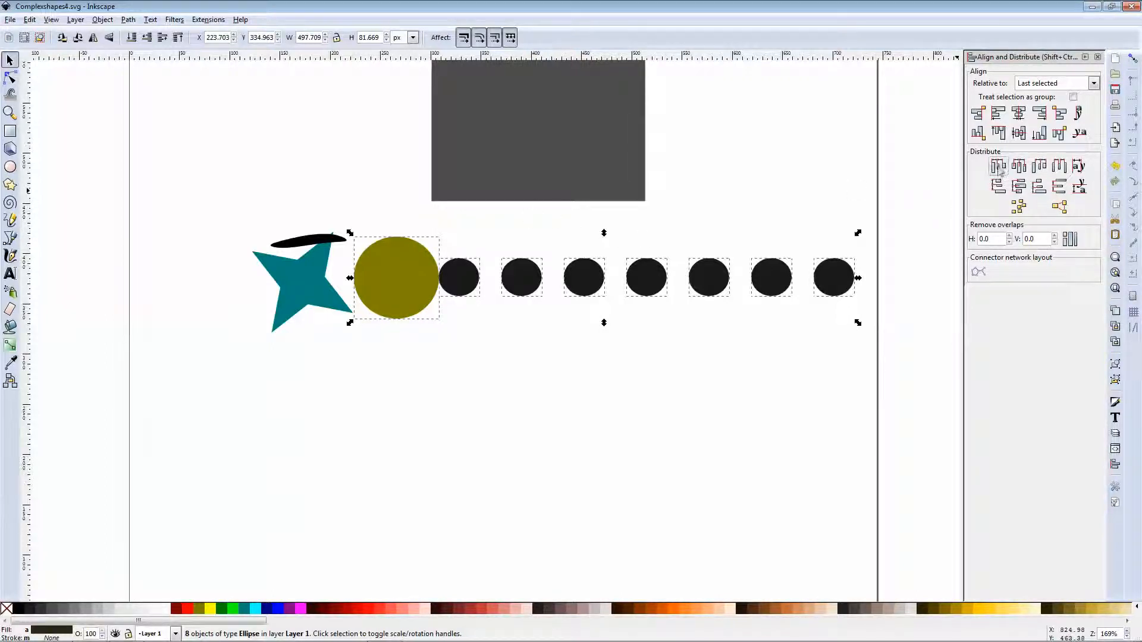
click(1061, 167)
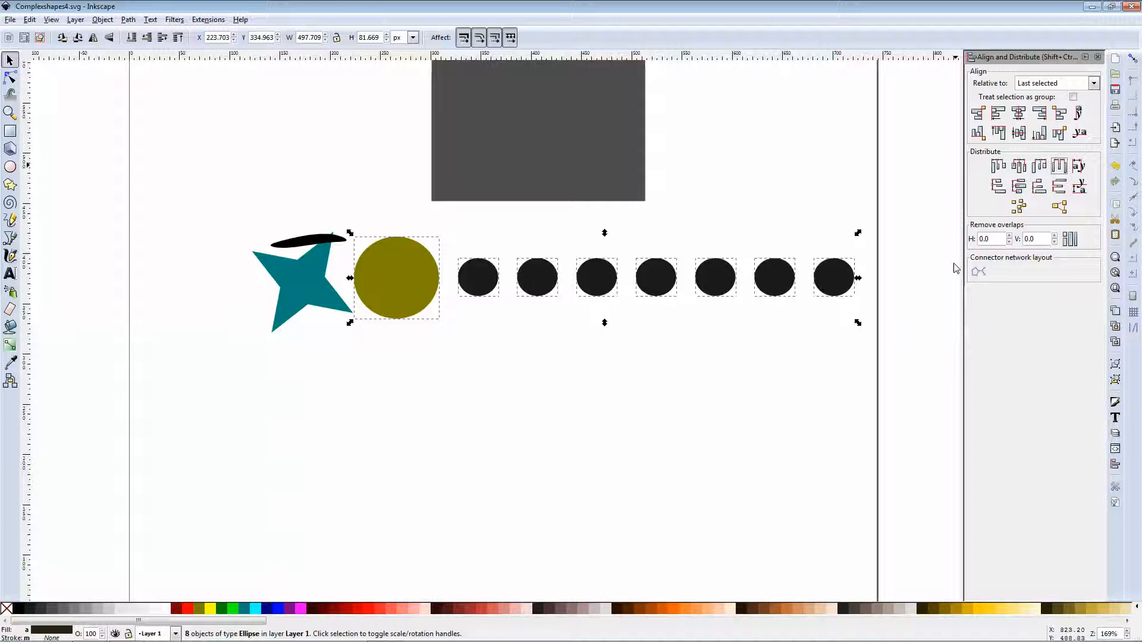
Step: Move the olive ellipse so it overlaps the neighboring dark ellipse, and fill that small ellipse red
scroll(651, 336, up, 5)
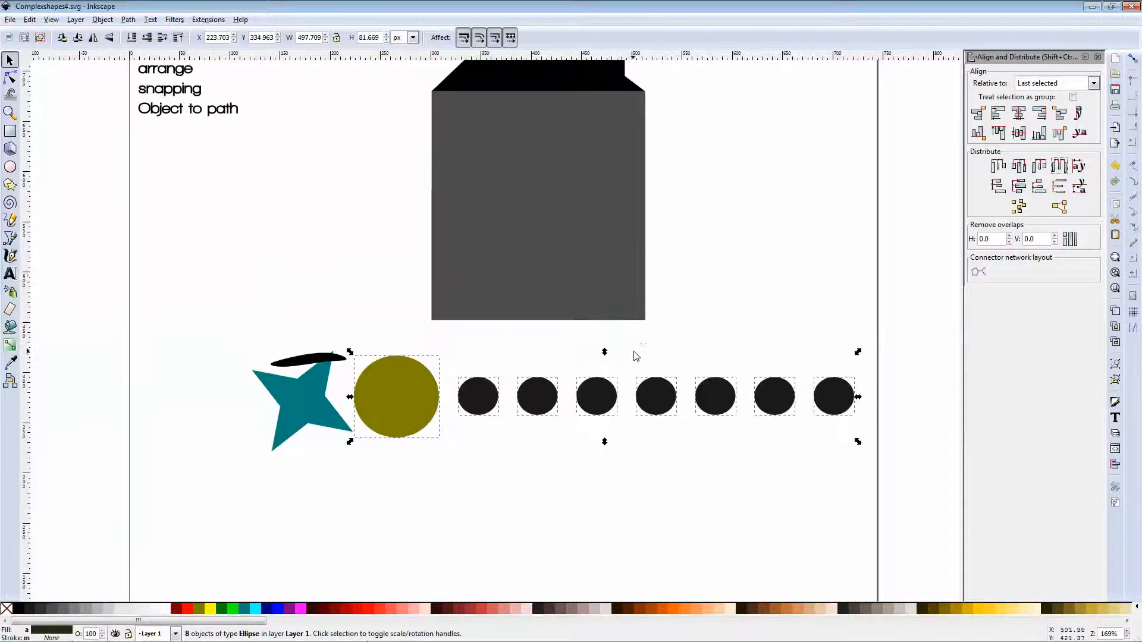
scroll(807, 293, up, 6)
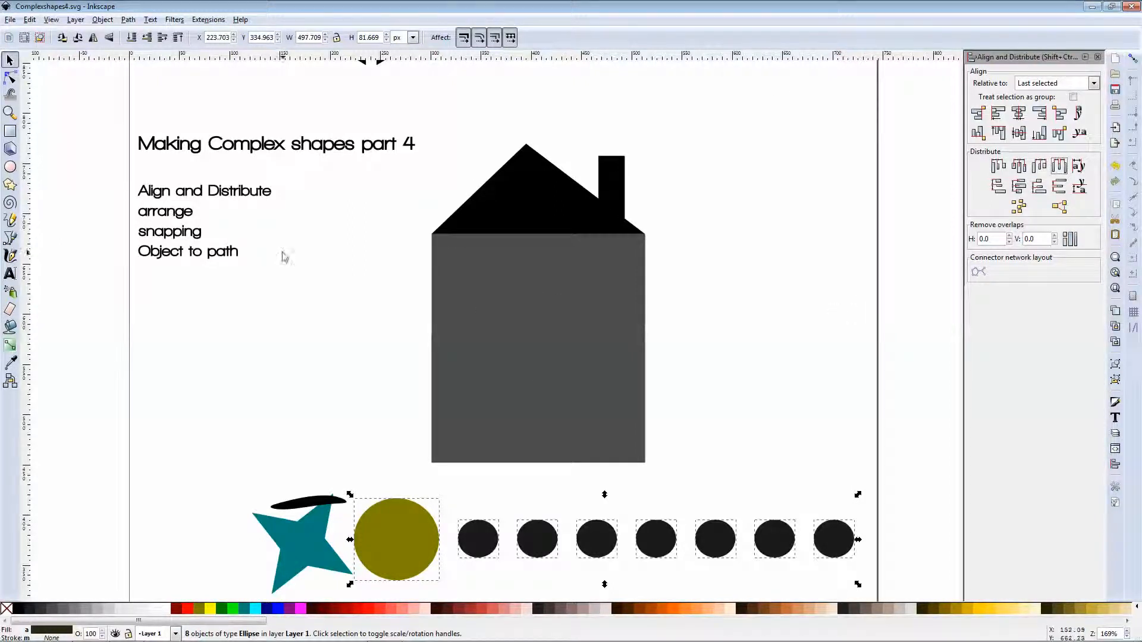
scroll(332, 273, down, 1)
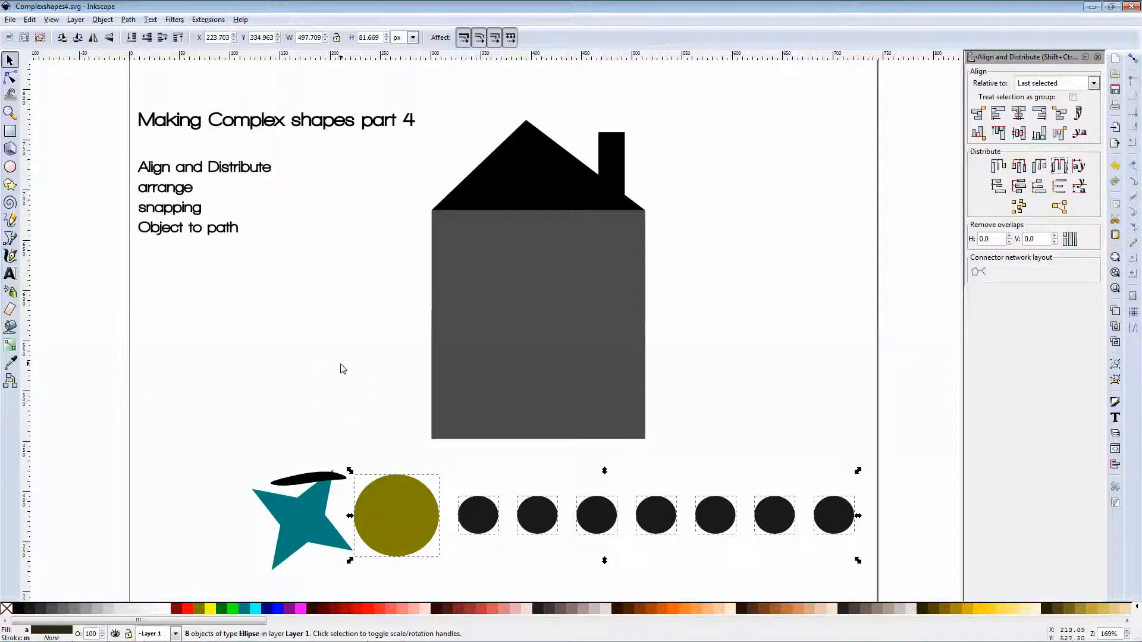
click(390, 487)
drag(390, 487, 451, 466)
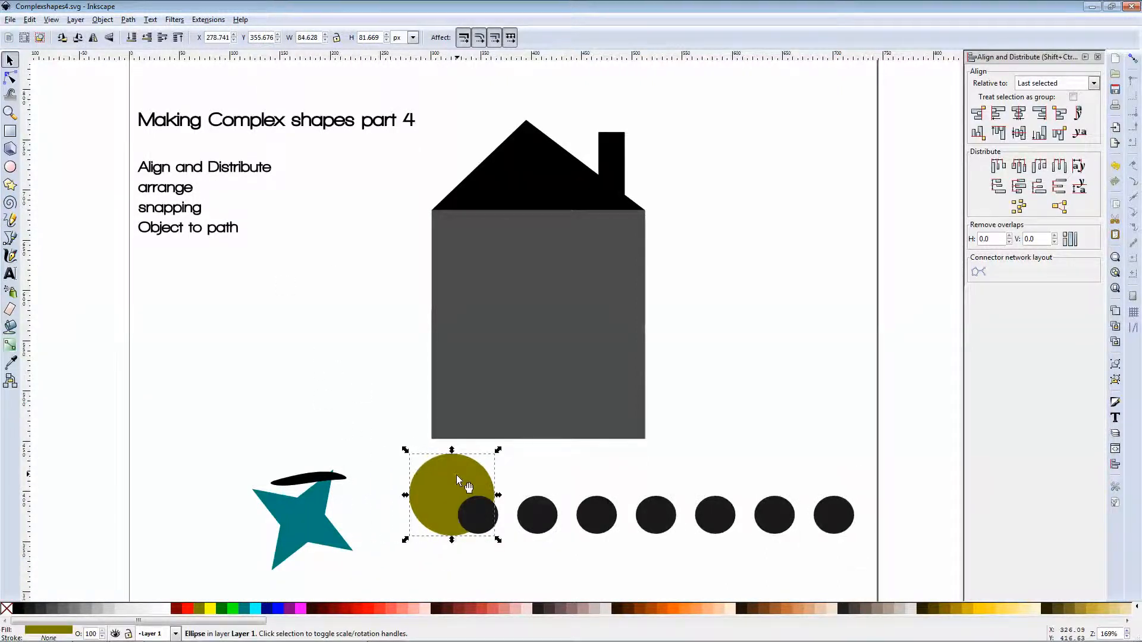
click(470, 497)
click(187, 607)
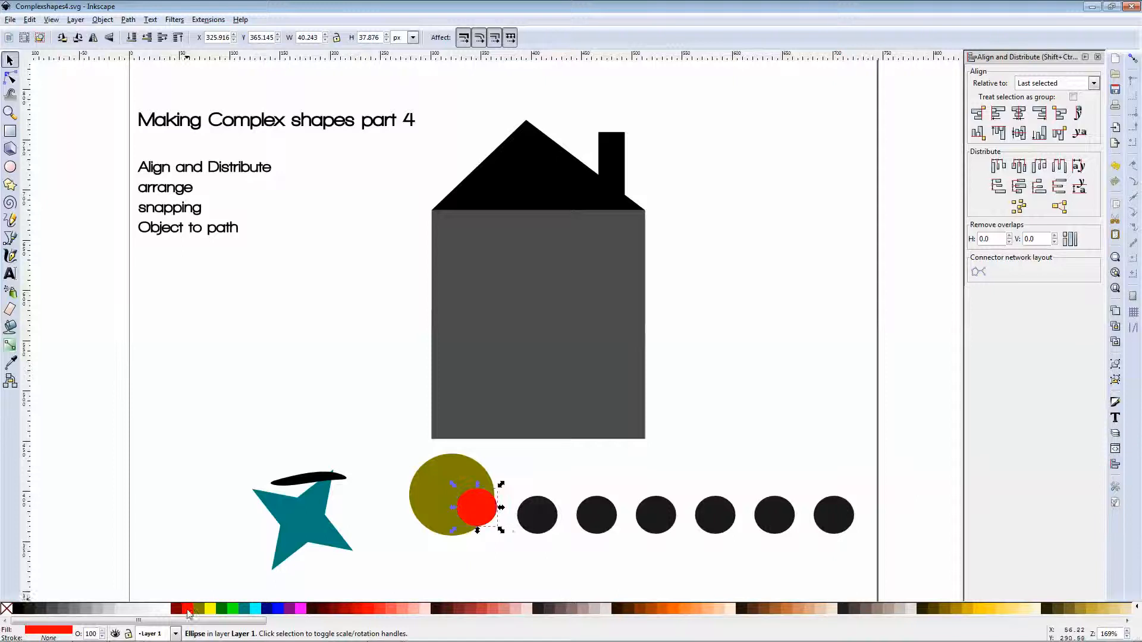
Step: Stretch the next dark ellipse to about 48 by 67 px, overlap it with the red one and fill it teal
drag(537, 523, 532, 450)
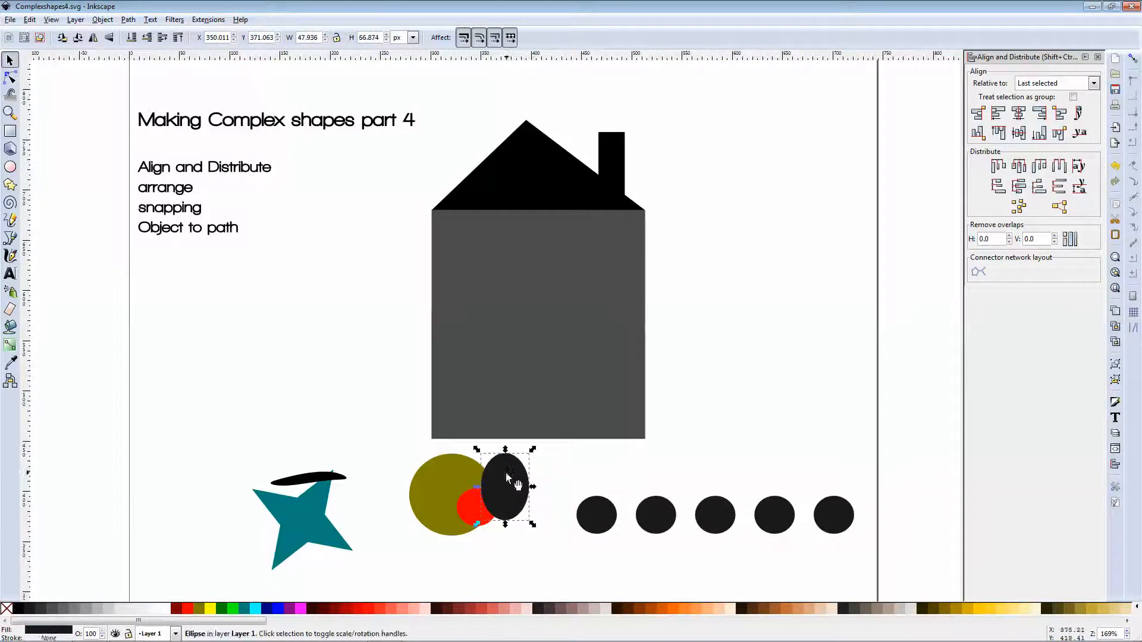
click(241, 607)
key(Escape)
Step: Shift the olive ellipse beneath the red and teal ellipses and raise it to the top of the stack
mouse_move(447, 478)
mouse_down()
mouse_move(475, 478)
mouse_move(448, 484)
mouse_move(462, 480)
mouse_up()
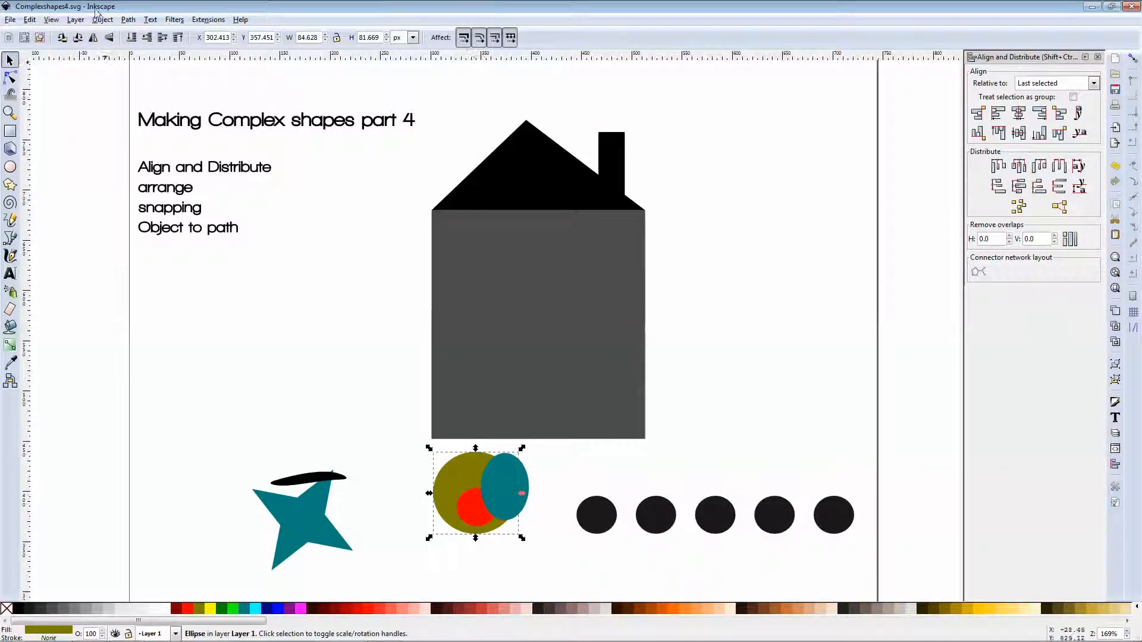
click(177, 38)
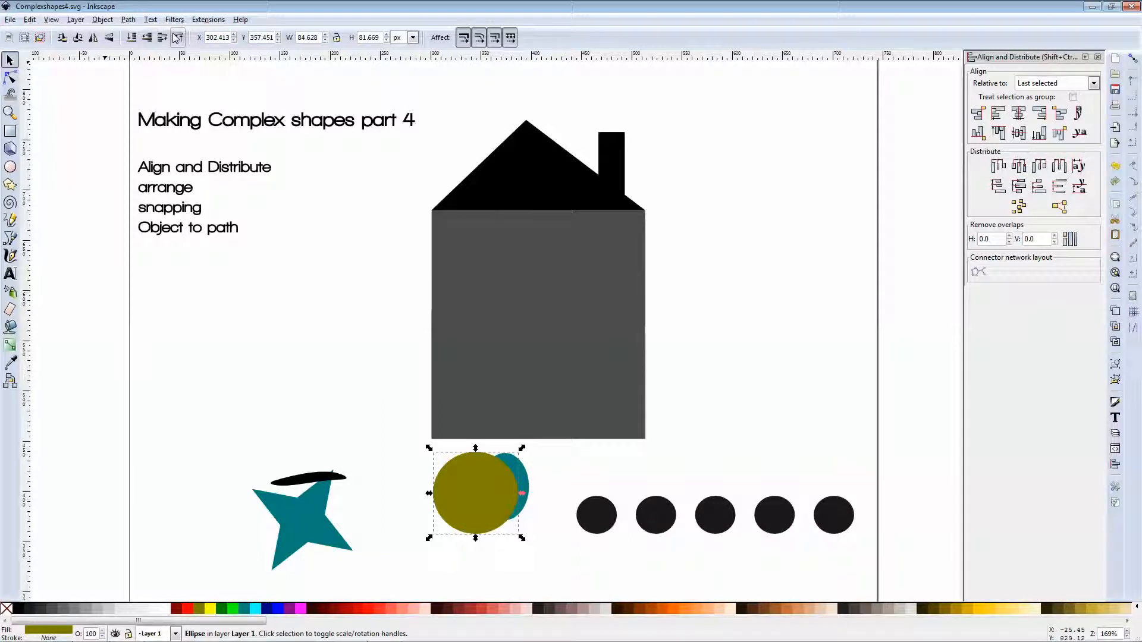
Step: Lower the olive ellipse beneath the teal one in the stacking order, then raise it back to the top
click(163, 38)
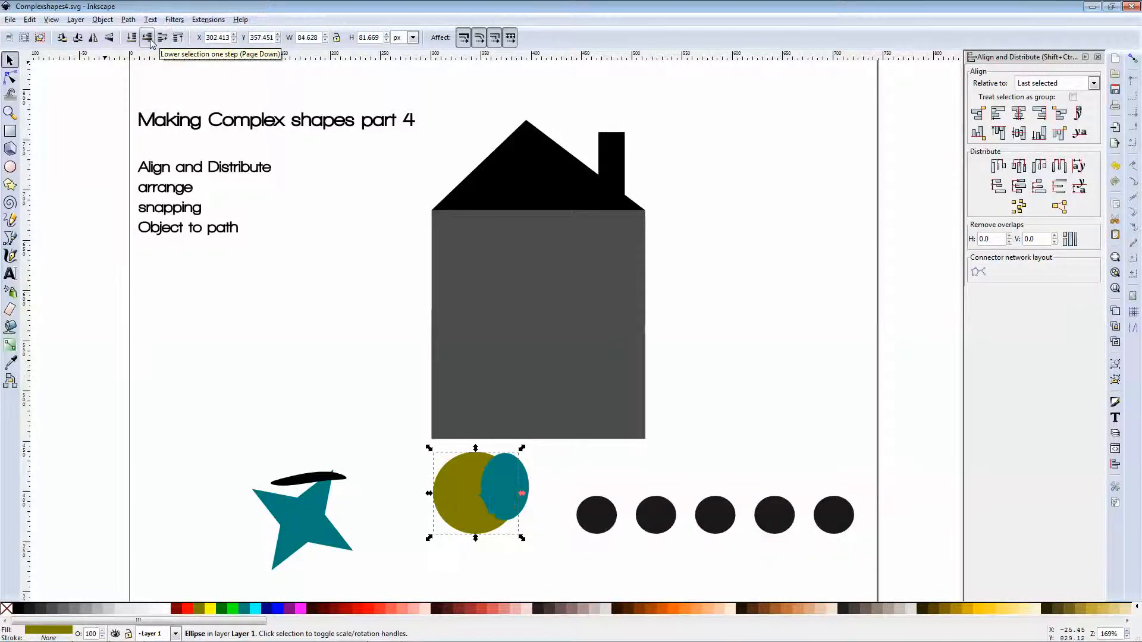
click(161, 39)
click(161, 39)
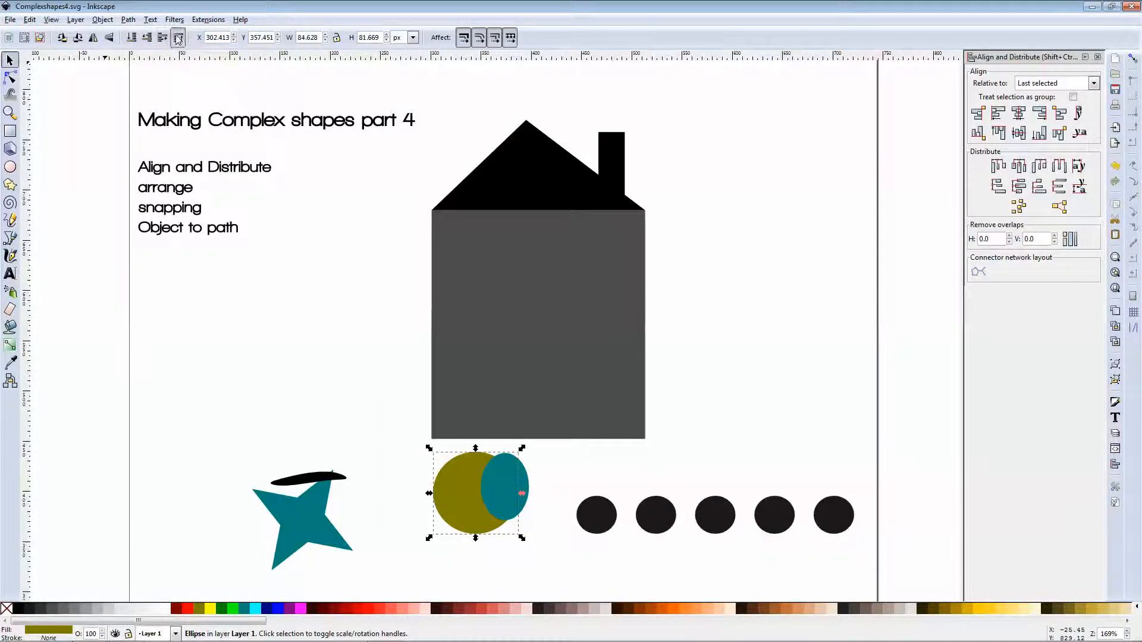
click(161, 39)
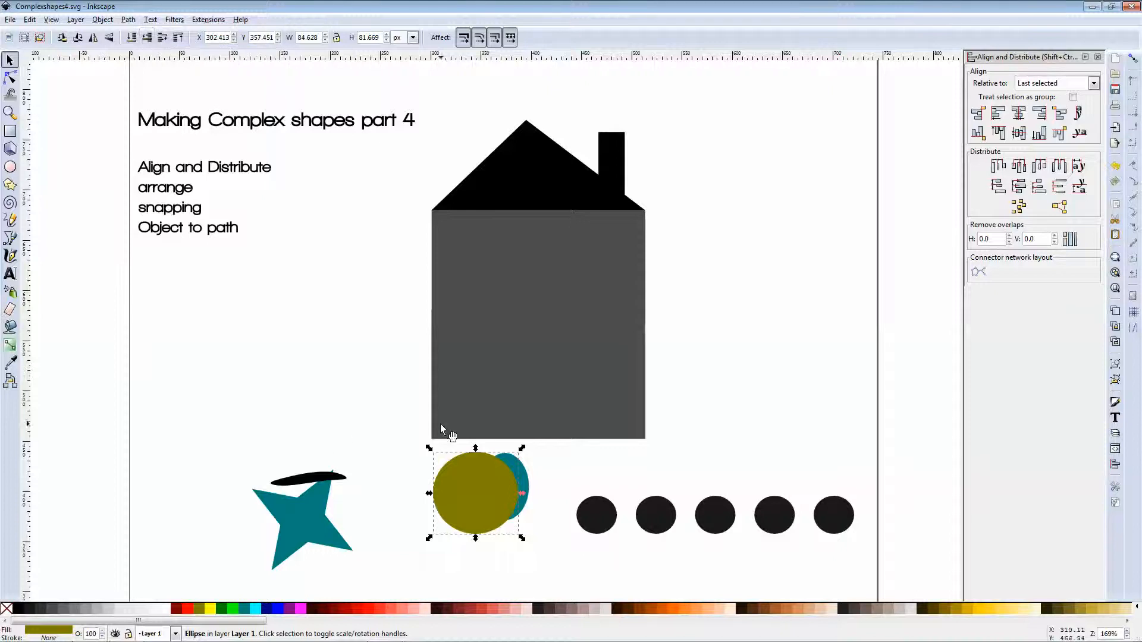
Step: Move the olive ellipse away from the red and teal ellipses to beside the lower right of the house wall
drag(369, 429, 536, 544)
click(492, 482)
drag(493, 482, 718, 403)
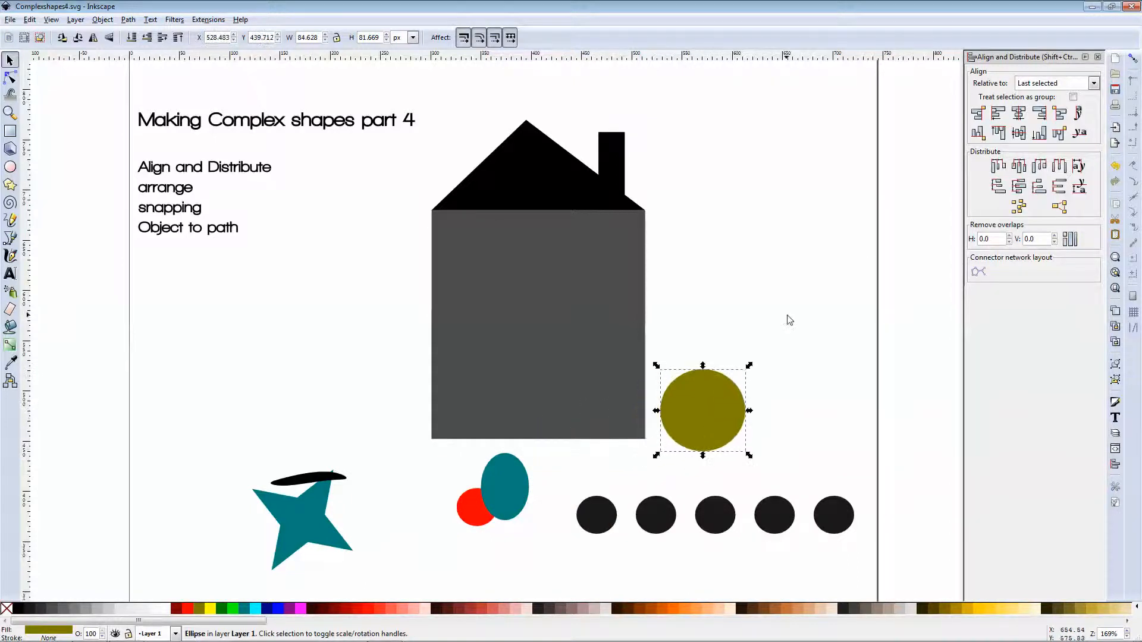
click(793, 257)
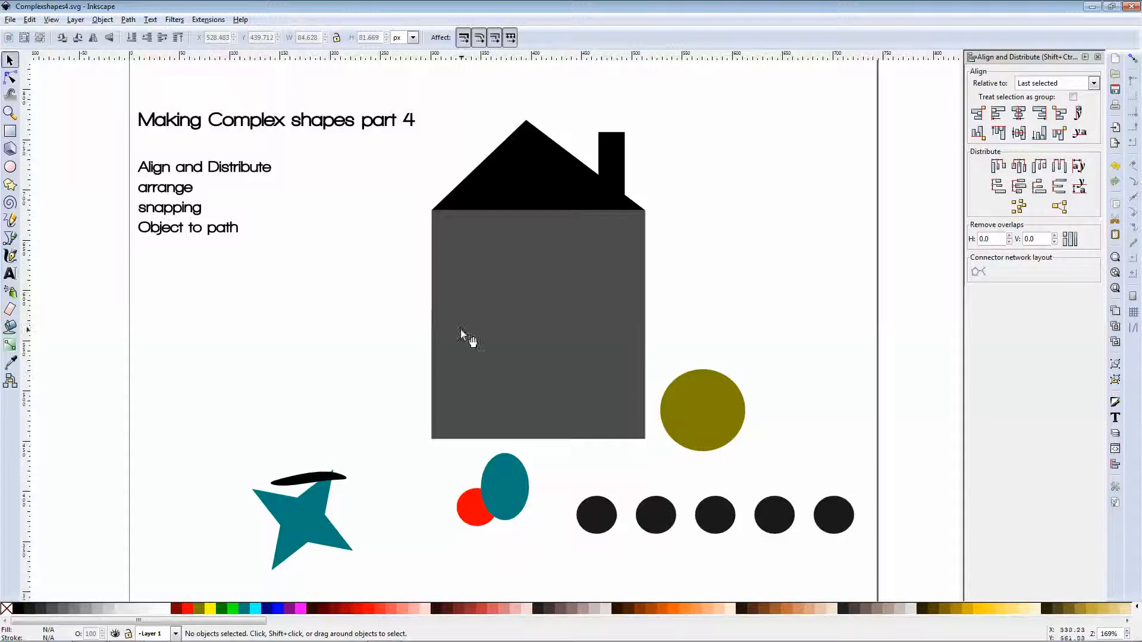
Step: Move the olive ellipse onto the grey house wall, dismiss the Windows notification, and move the ellipse back out beside the wall
drag(688, 429, 561, 387)
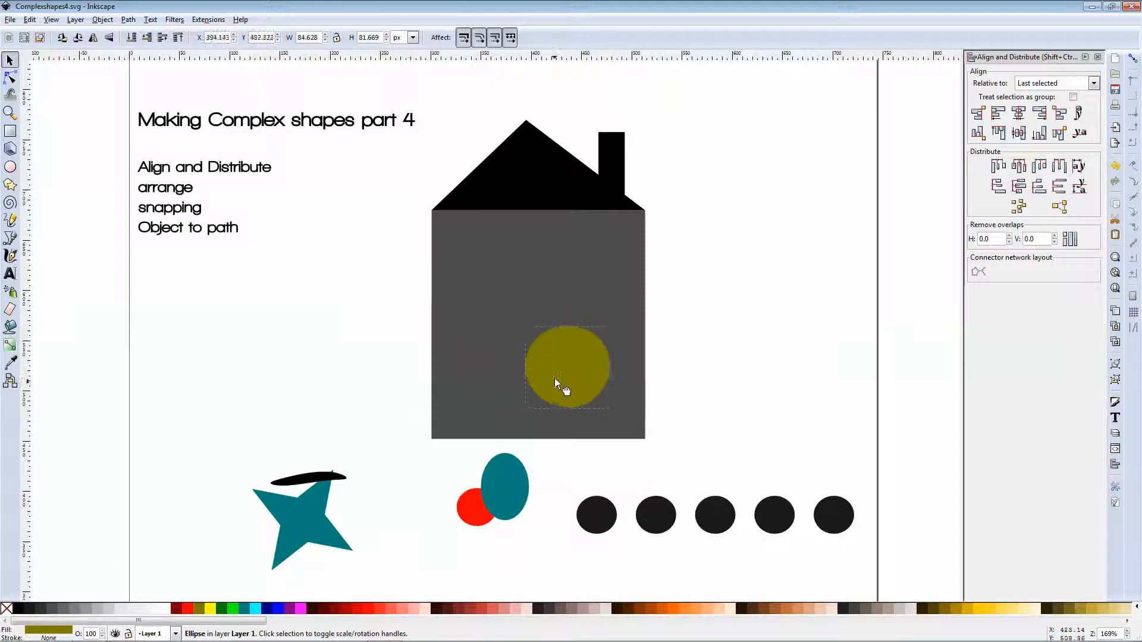
click(589, 291)
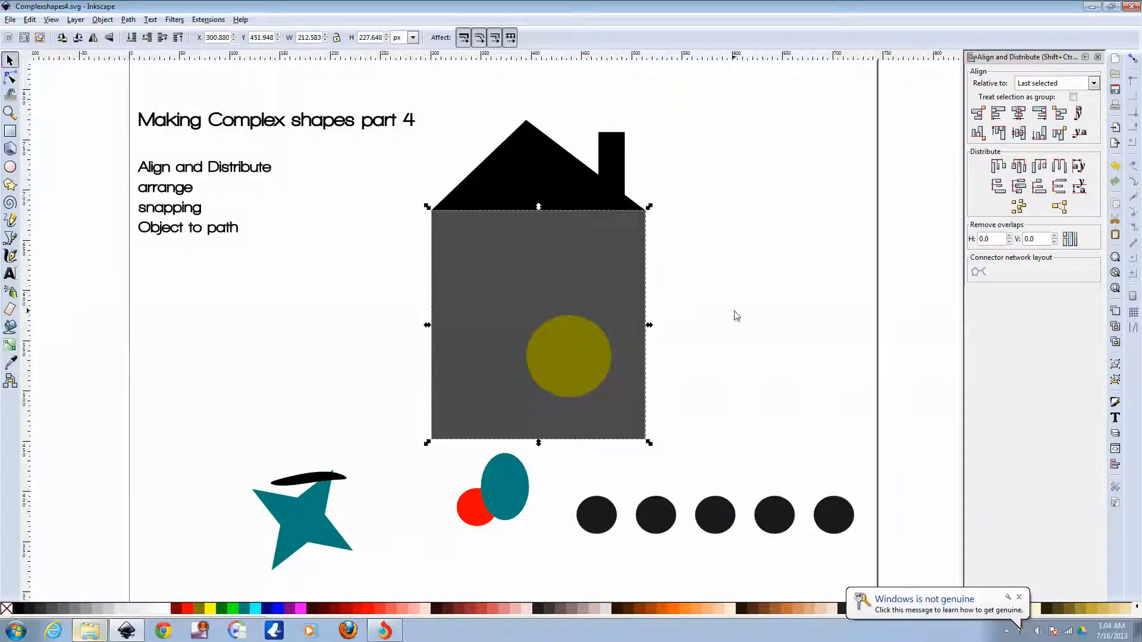
click(1017, 597)
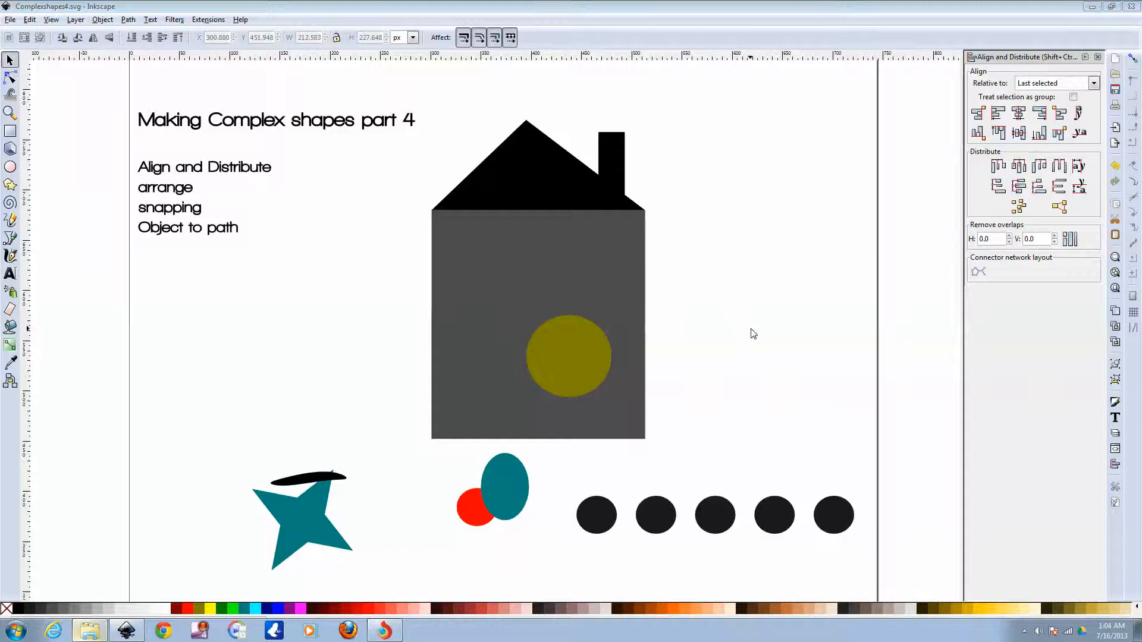
drag(558, 348, 680, 336)
click(755, 300)
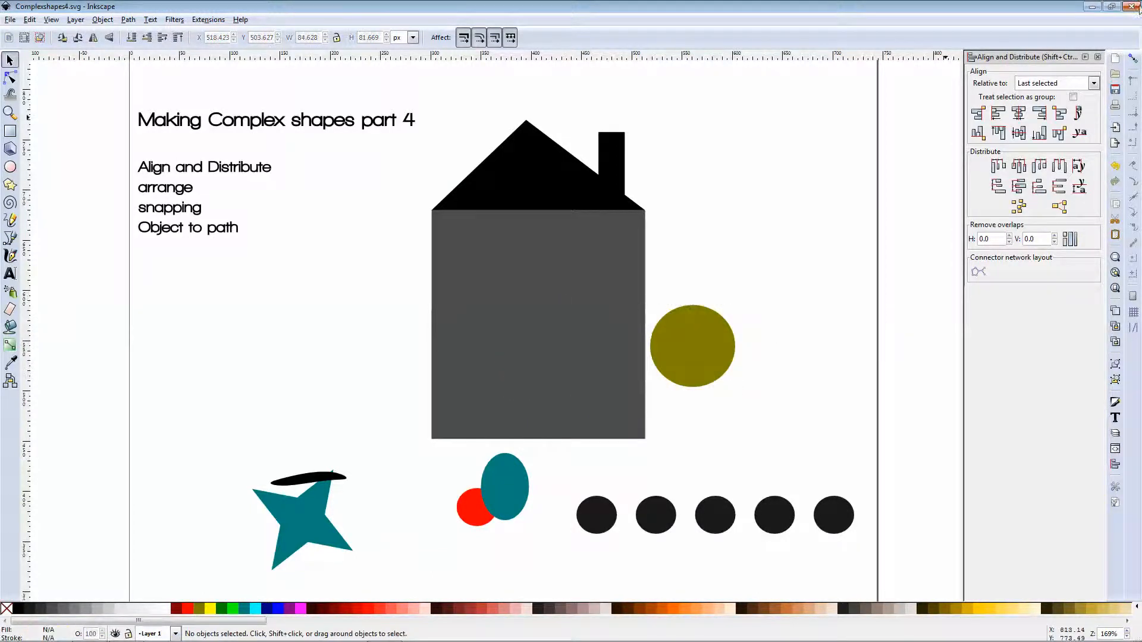
Step: Enable snapping and snap the olive ellipse's center to the midpoint of the grey house wall
click(1133, 59)
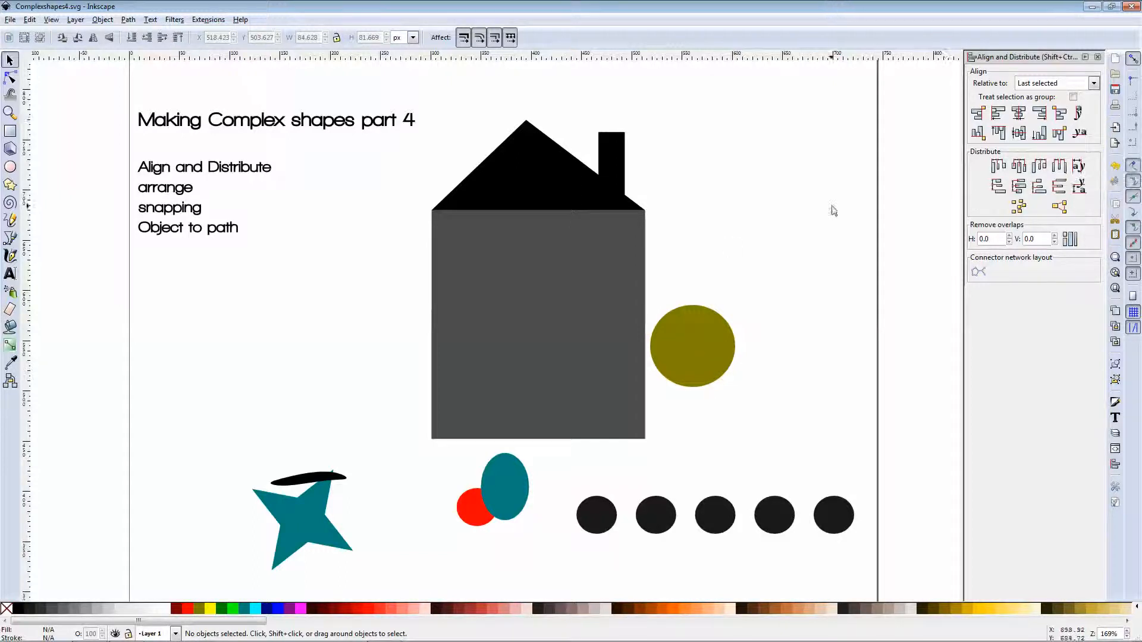
drag(707, 350, 726, 264)
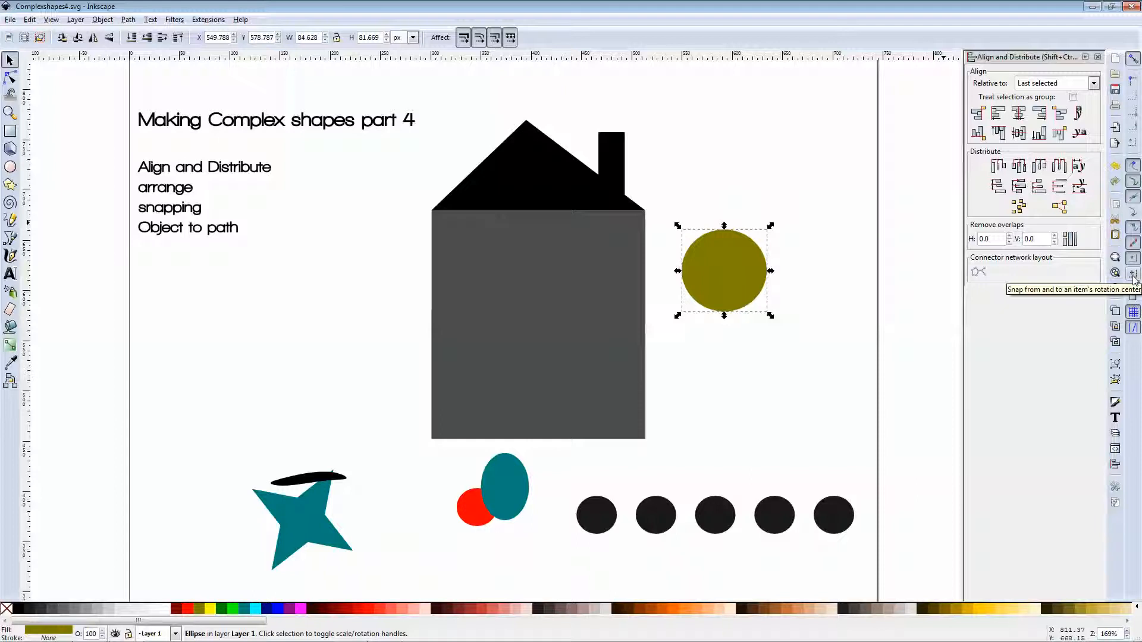
click(540, 304)
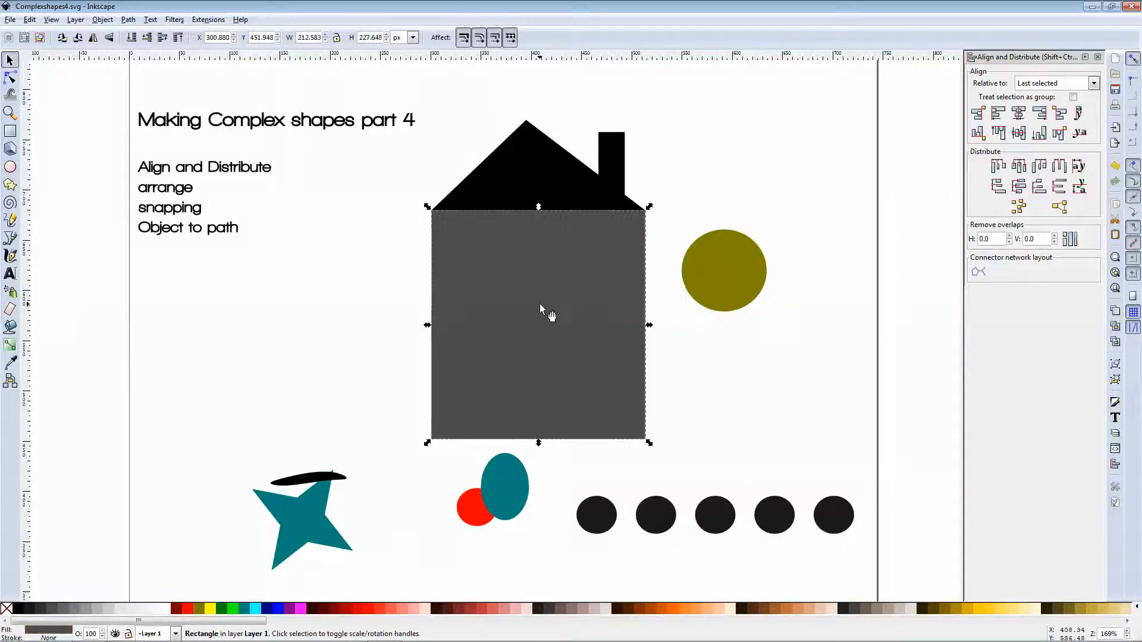
click(682, 308)
click(735, 259)
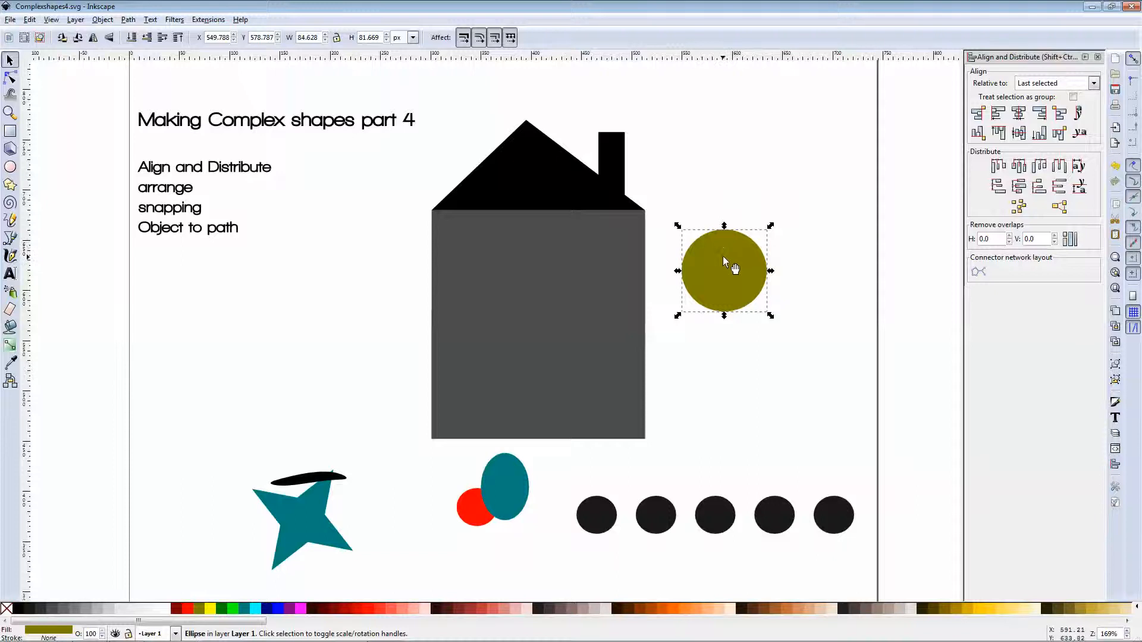
drag(726, 262, 547, 324)
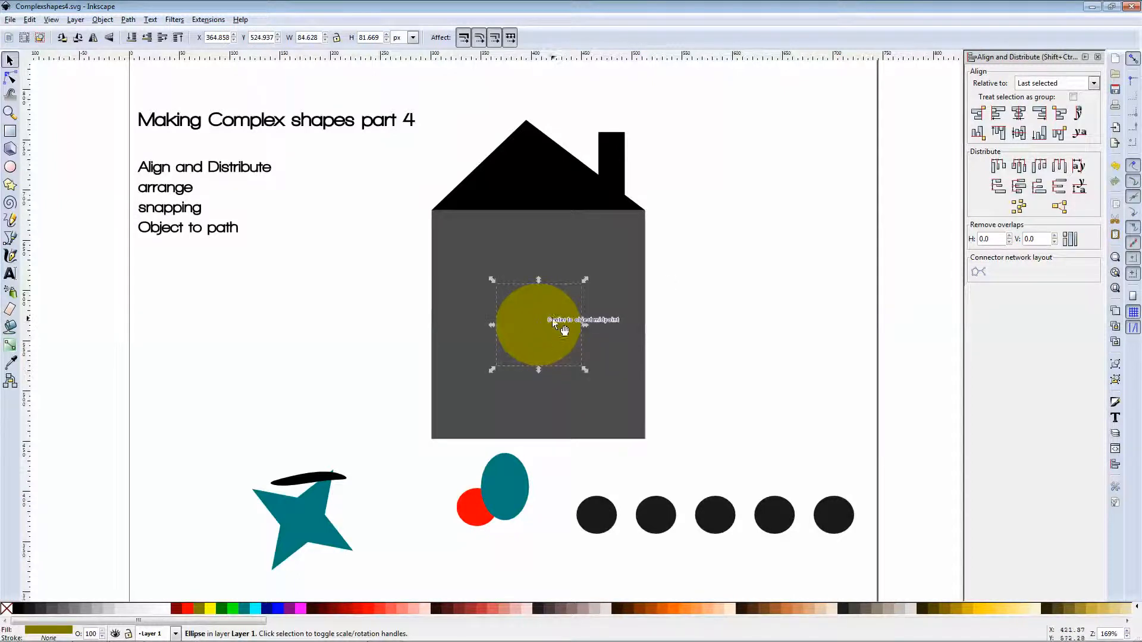
Step: Snap the olive ellipse's left side against the right edge of the house wall, then move it back across that edge
ctrl+scroll(577, 329, up, 2)
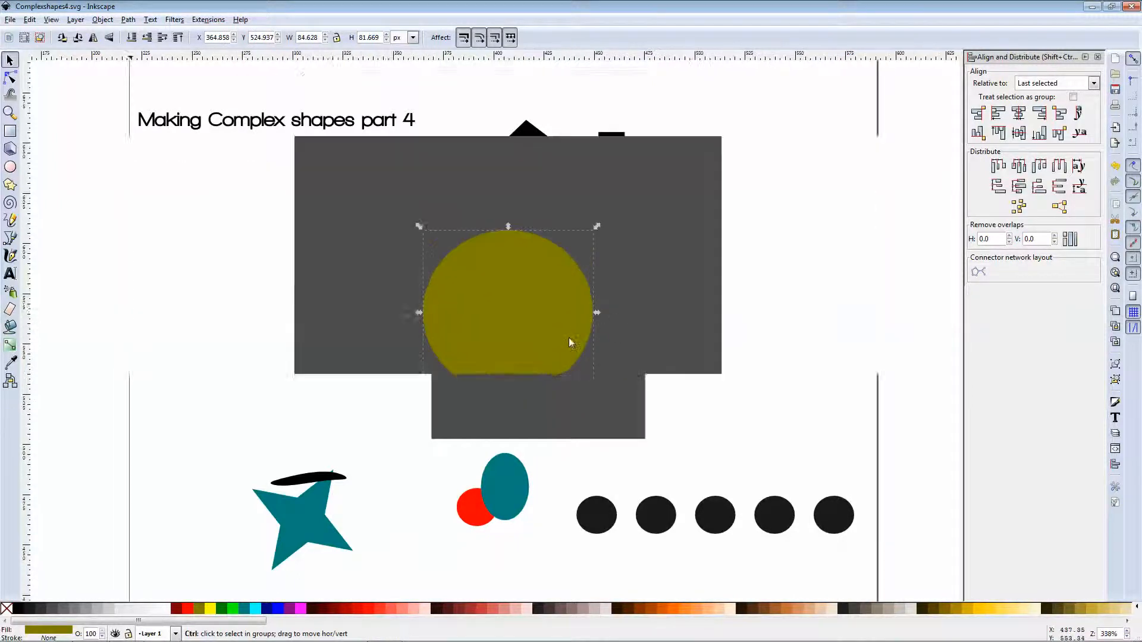
drag(521, 342, 716, 313)
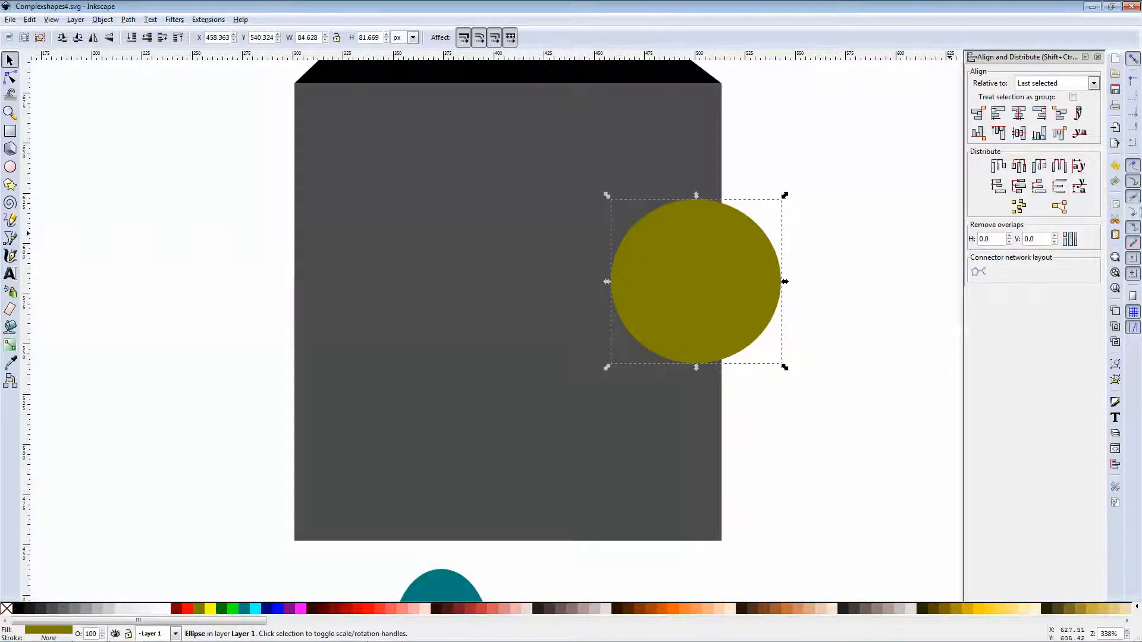
scroll(804, 292, up, 5)
drag(724, 426, 828, 248)
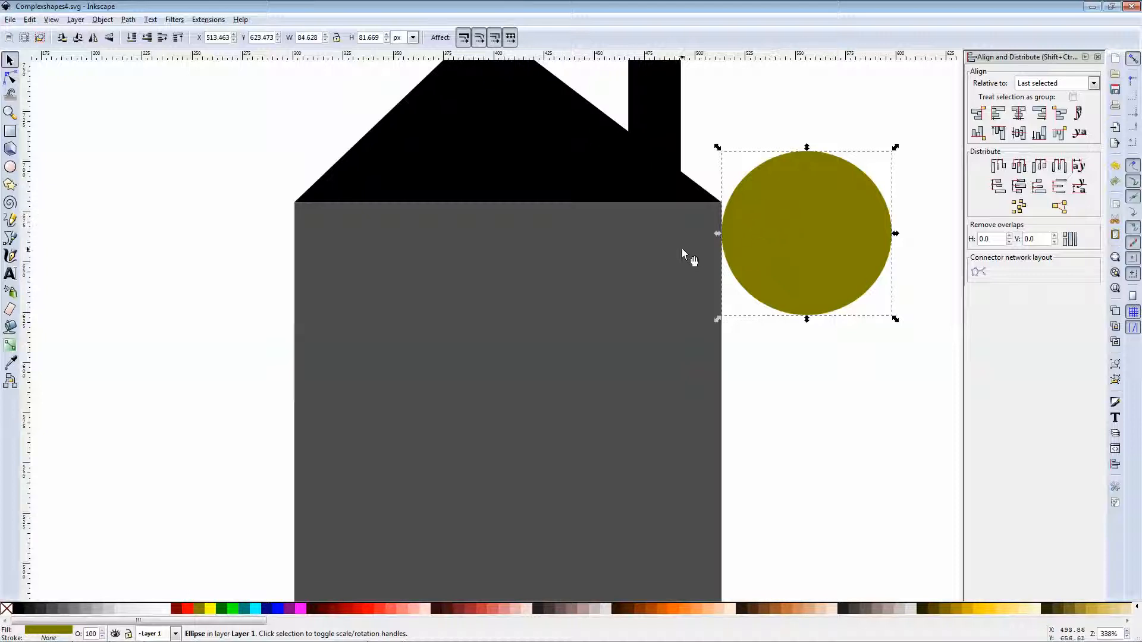
drag(749, 249, 677, 322)
Step: Move the chimney rectangle out of the roof and snap its lower-left corner onto the roof's right slope
scroll(640, 138, up, 8)
drag(638, 262, 559, 182)
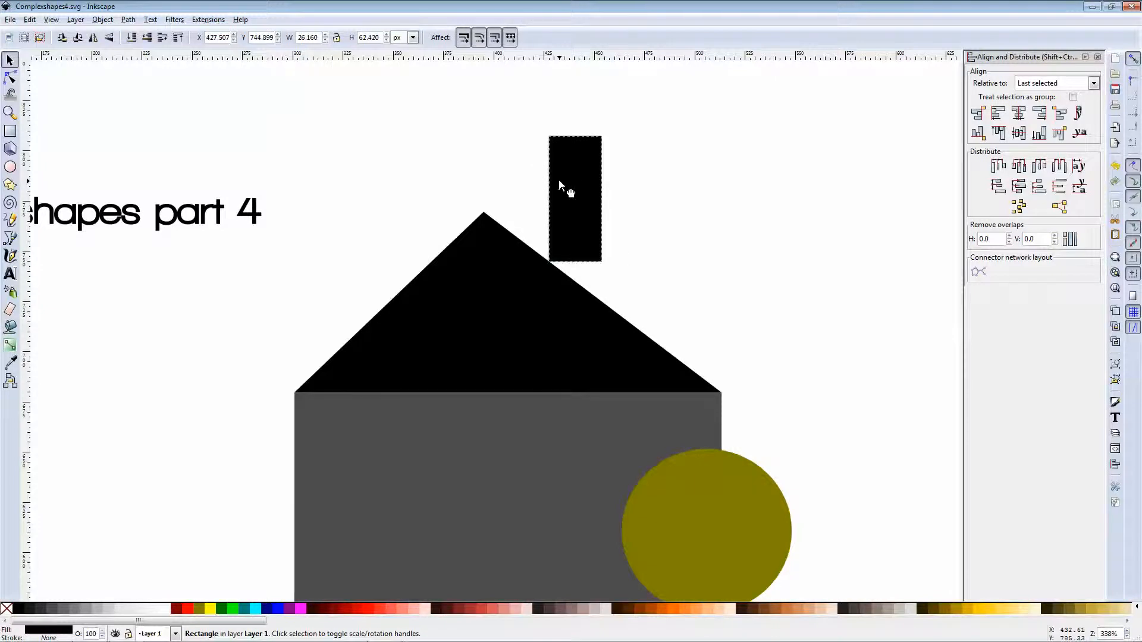
scroll(556, 255, up, 2)
scroll(559, 318, up, 6)
drag(654, 219, 573, 233)
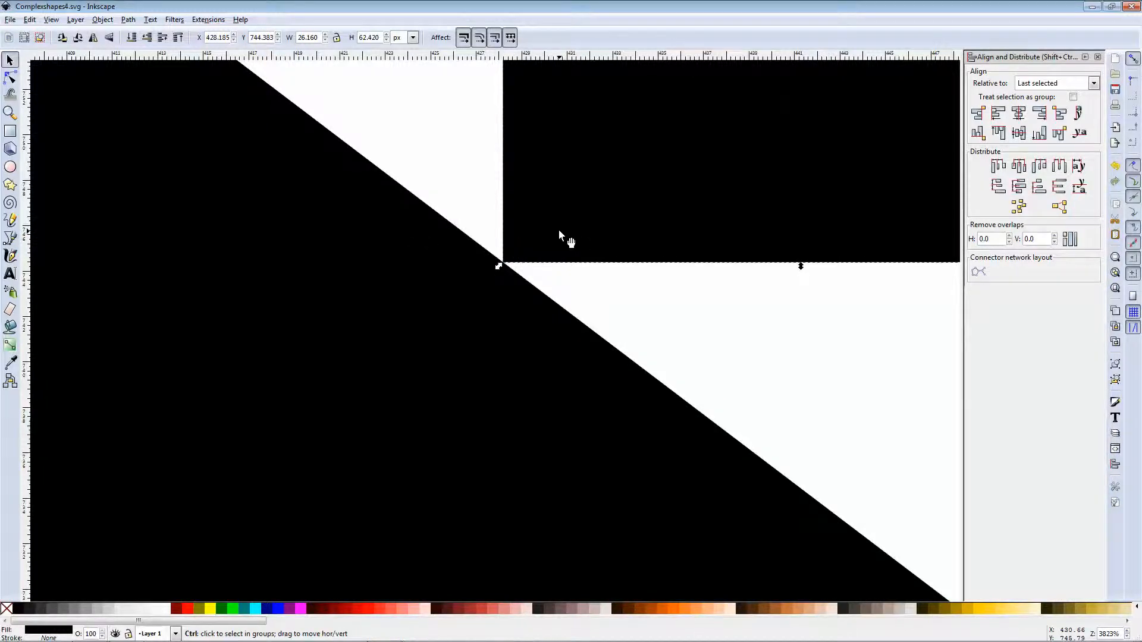
Step: Shift the chimney farther up the roof's right slope, with its lower-left corner snapped to the slope, and deselect it
scroll(559, 233, down, 6)
scroll(602, 236, up, 3)
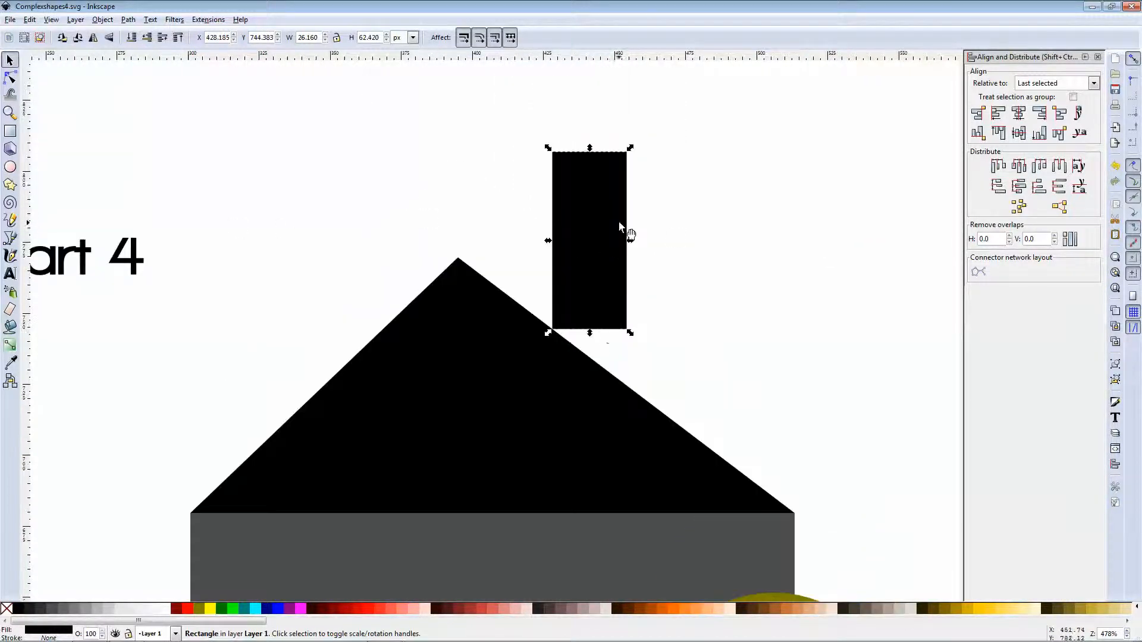
drag(591, 254, 563, 233)
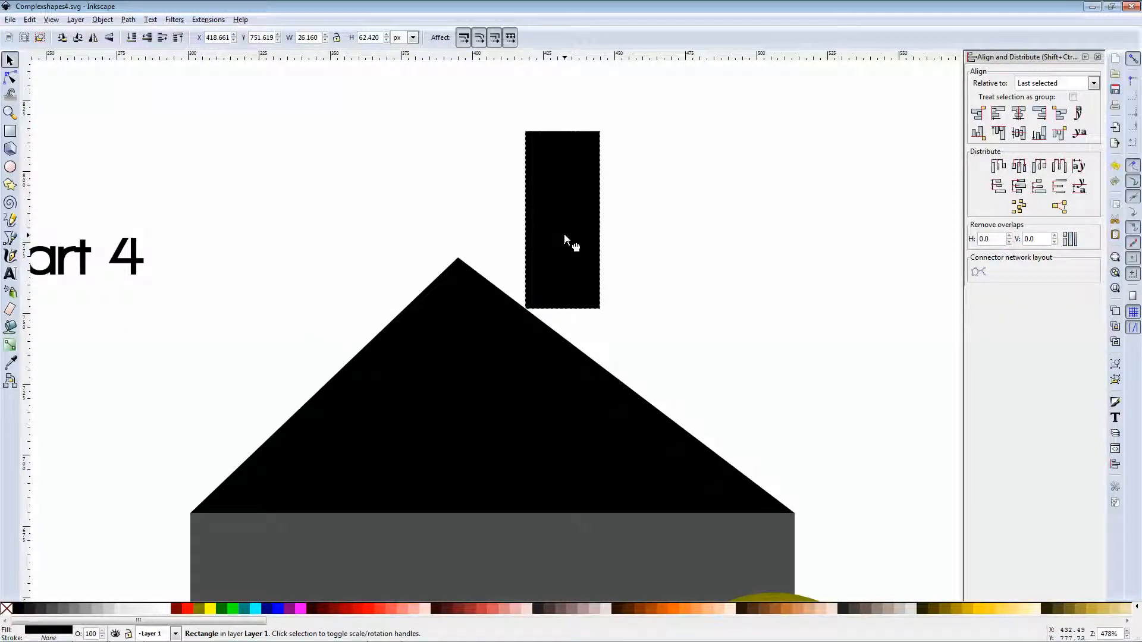
click(746, 250)
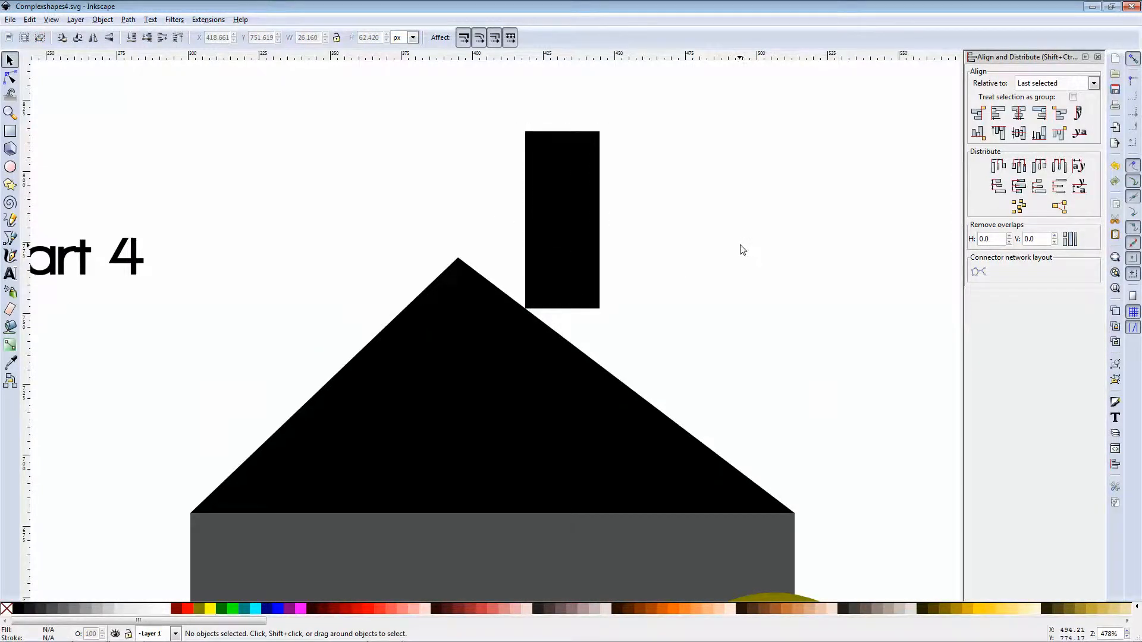
Step: Move the olive ellipse onto the black roof so it overlaps the top of the grey wall, and deselect it
scroll(742, 250, down, 2)
drag(736, 469, 599, 333)
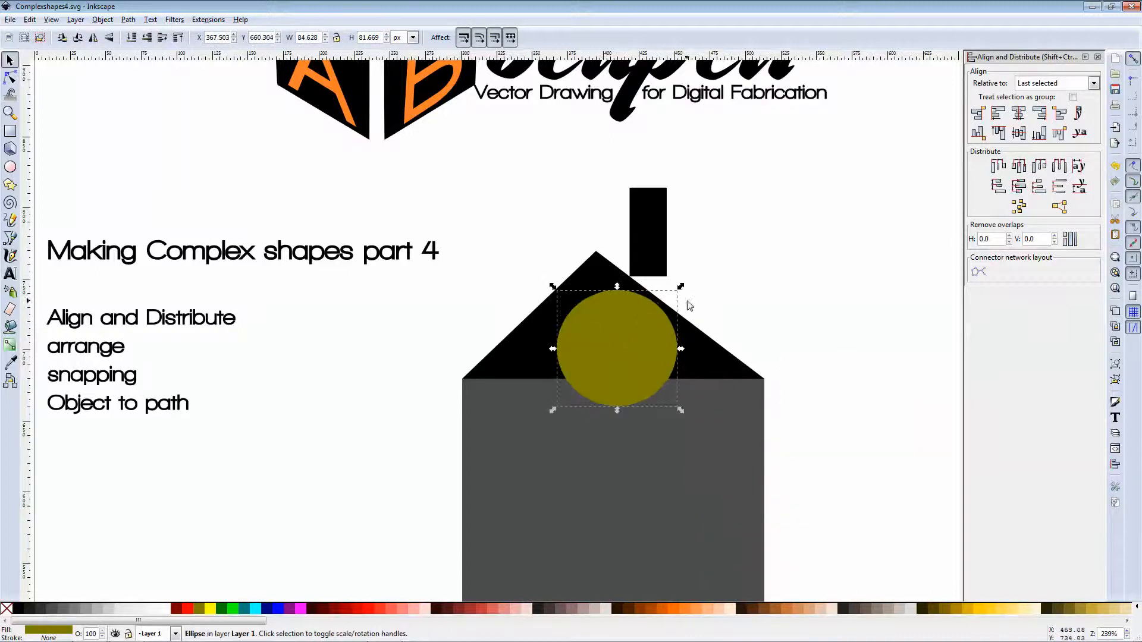
click(1127, 183)
click(337, 419)
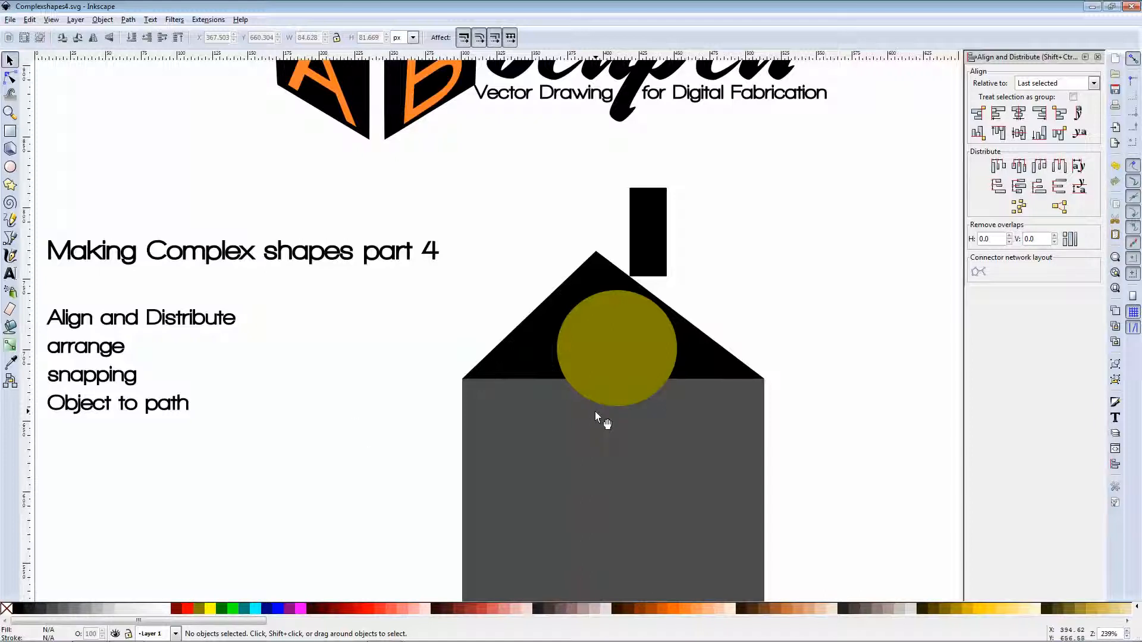
Step: Move the teal star until it snaps against the black curved stroke, then turn snapping off
scroll(594, 399, down, 4)
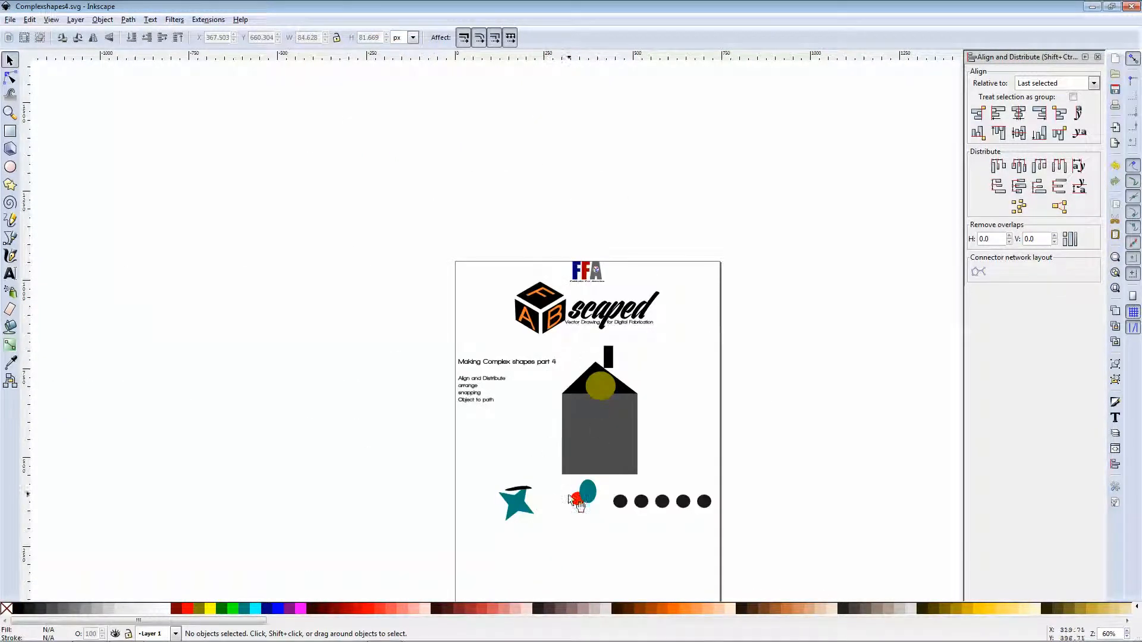
scroll(512, 517, up, 5)
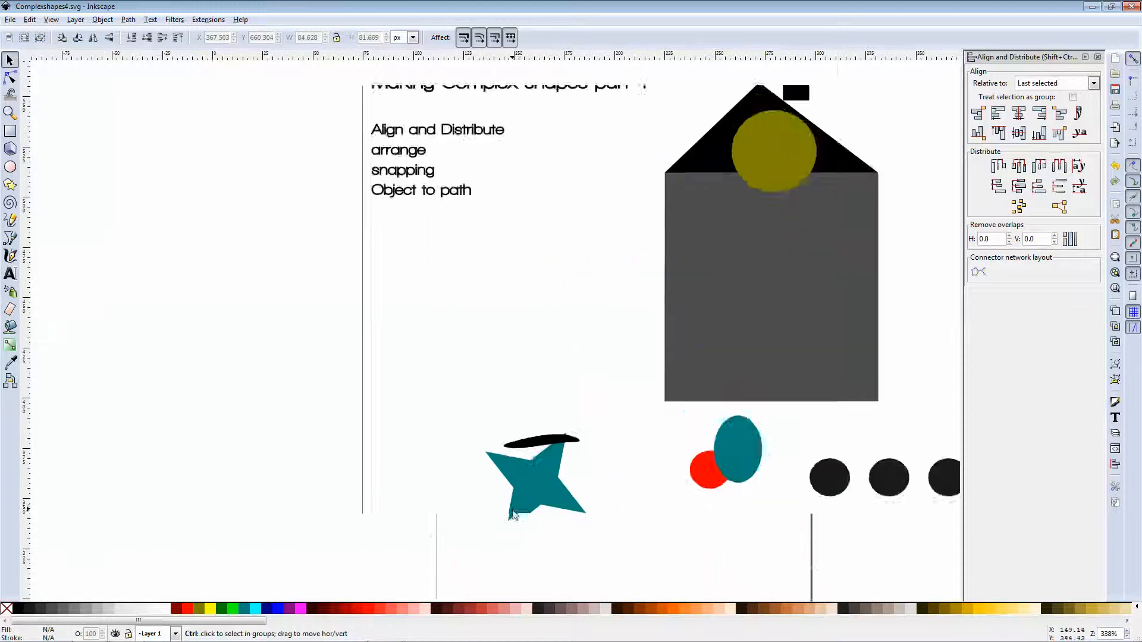
drag(574, 377, 548, 360)
drag(544, 466, 588, 460)
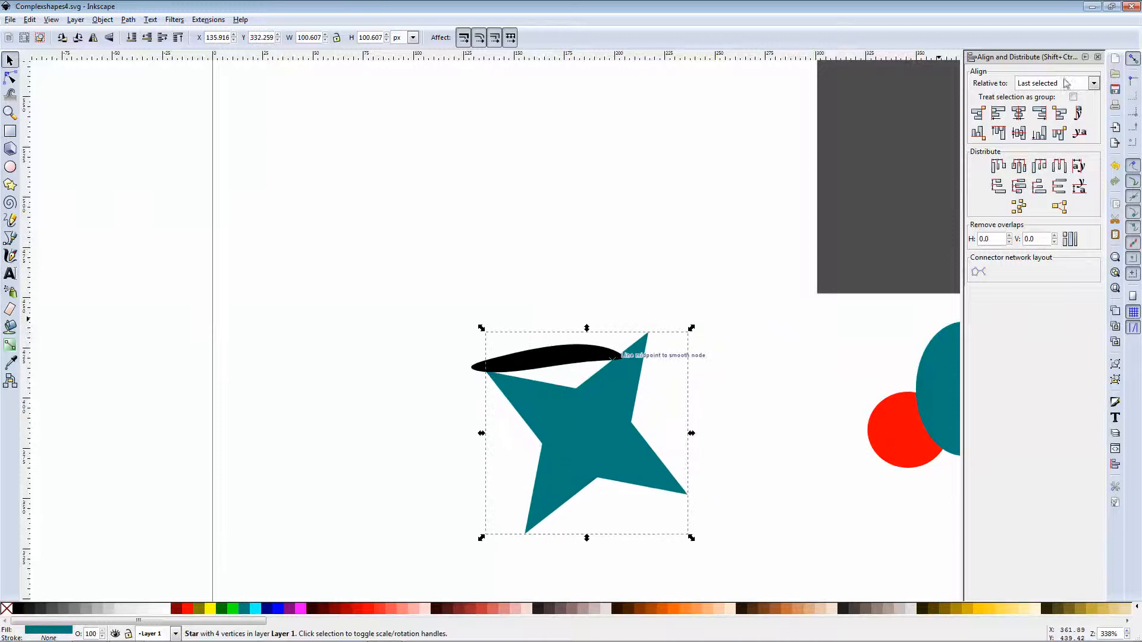
click(1133, 59)
click(525, 145)
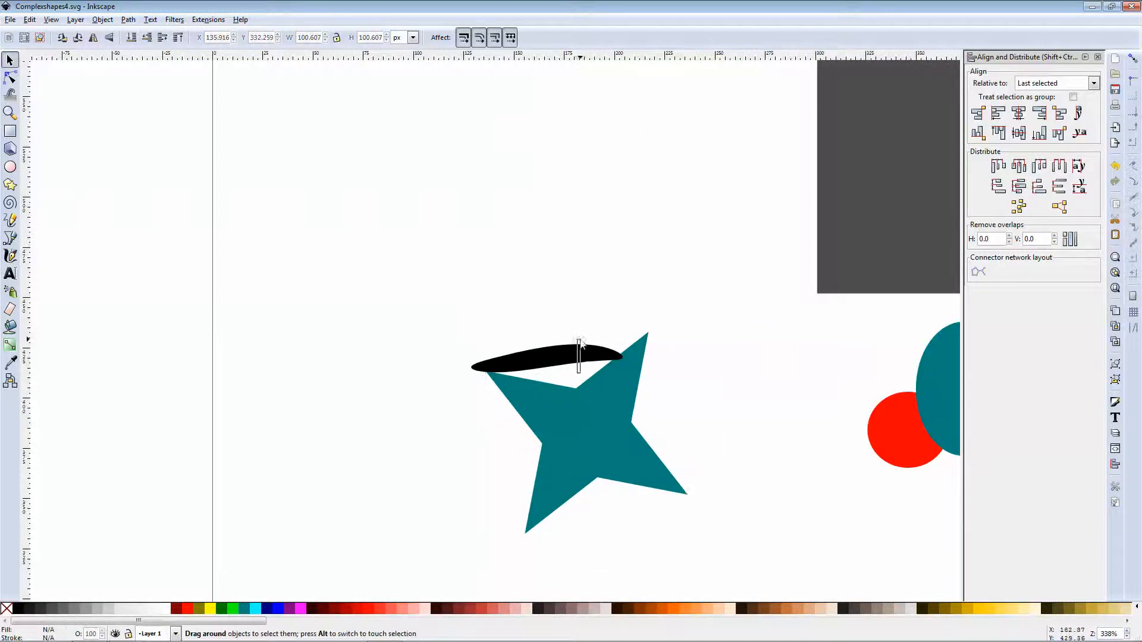
Step: Stretch the black curved stroke to about 182 px wide and position it above the teal star
drag(576, 280, 581, 319)
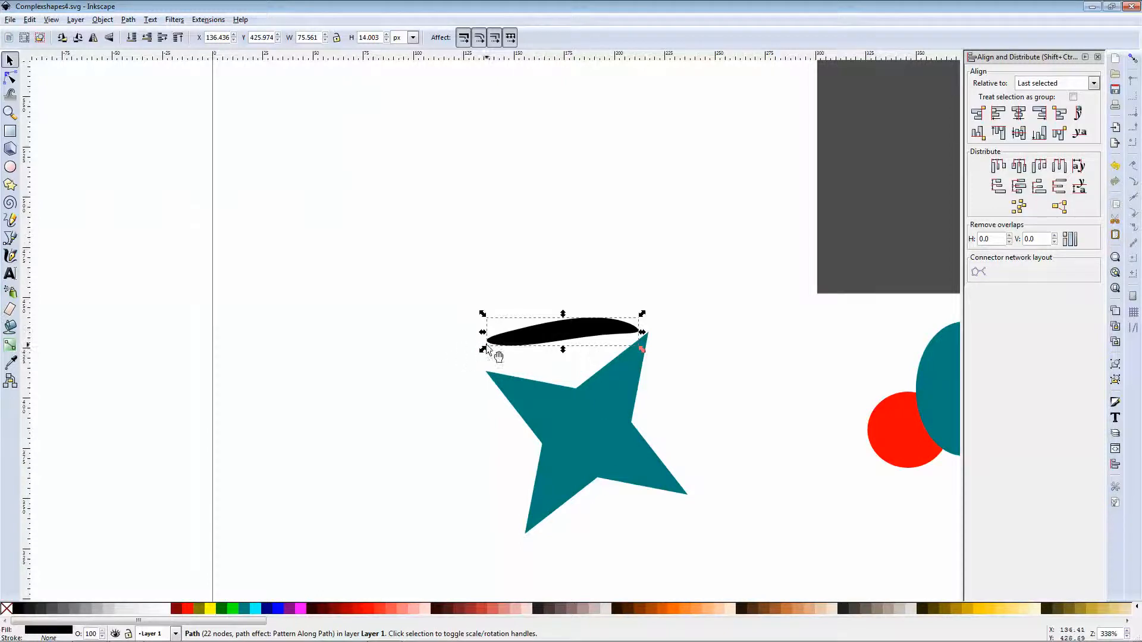
drag(482, 331, 255, 337)
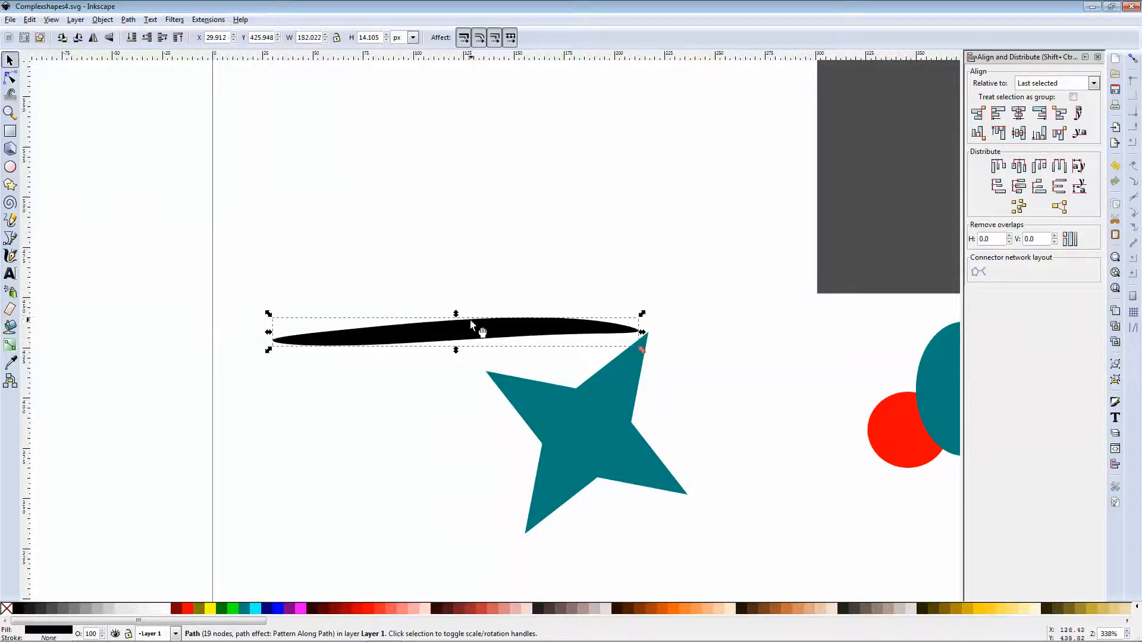
drag(457, 319, 586, 305)
click(502, 311)
Step: Raise the teal star slightly and lower the black stroke so it covers the star's upper tip
drag(594, 400, 601, 387)
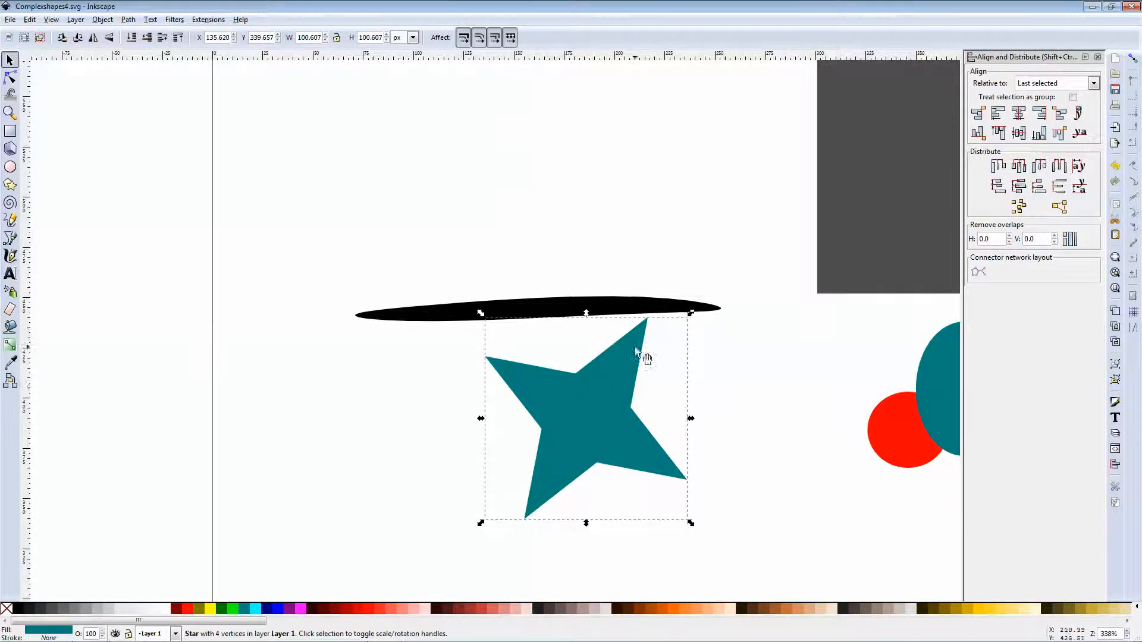
drag(615, 312, 619, 337)
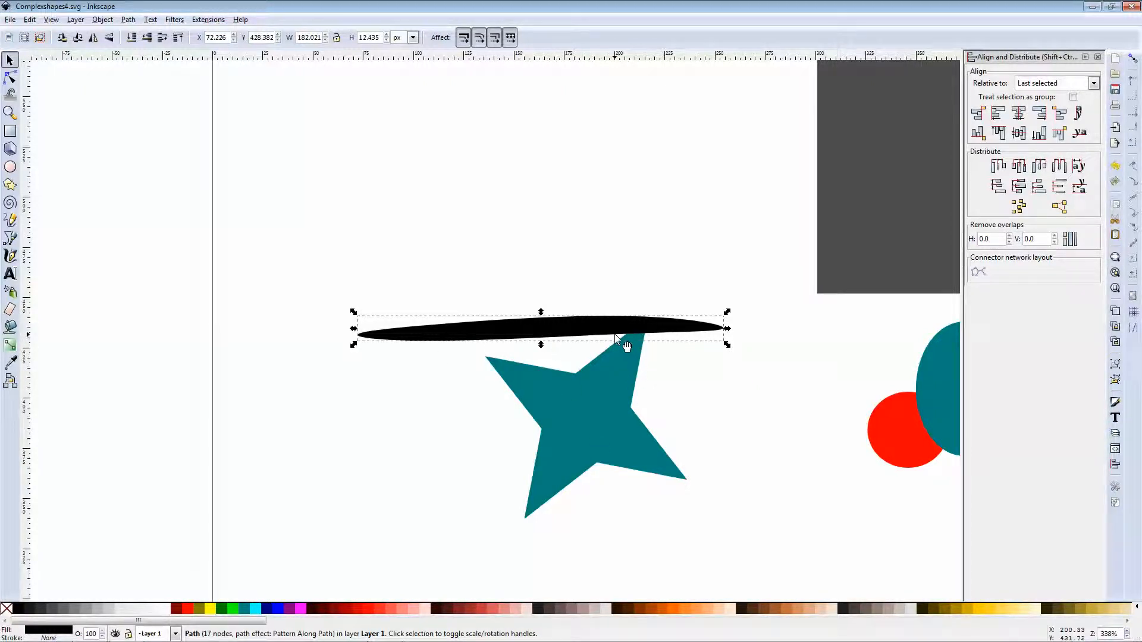
click(505, 248)
Step: Select the black curved stroke together with the teal star and open the Pattern along Path extension for them
click(550, 334)
shift+click(561, 381)
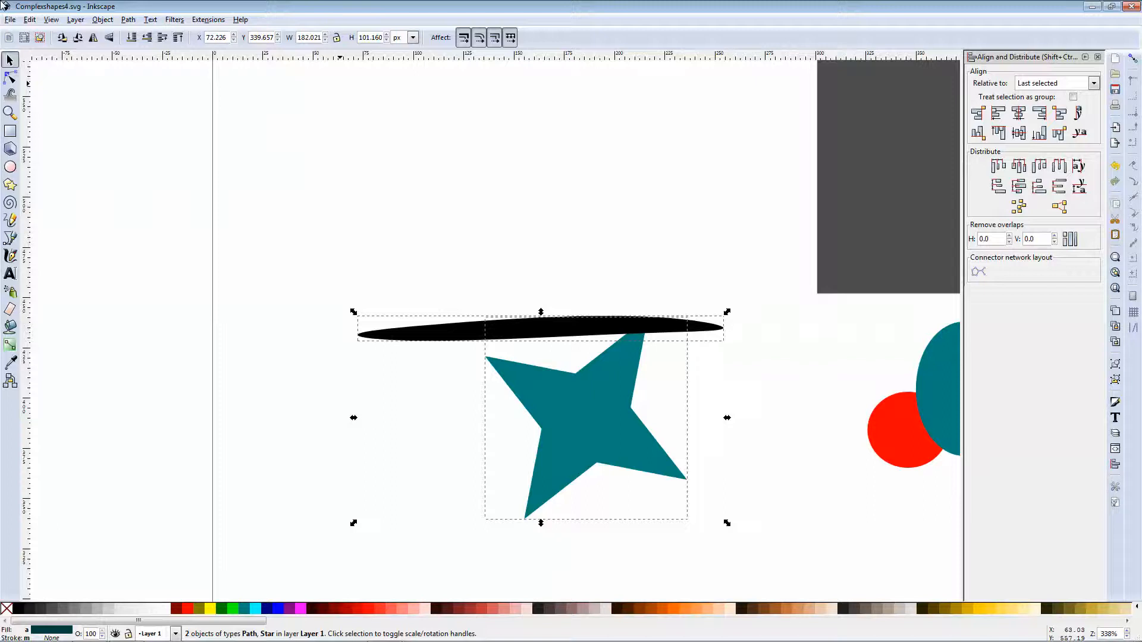
click(199, 20)
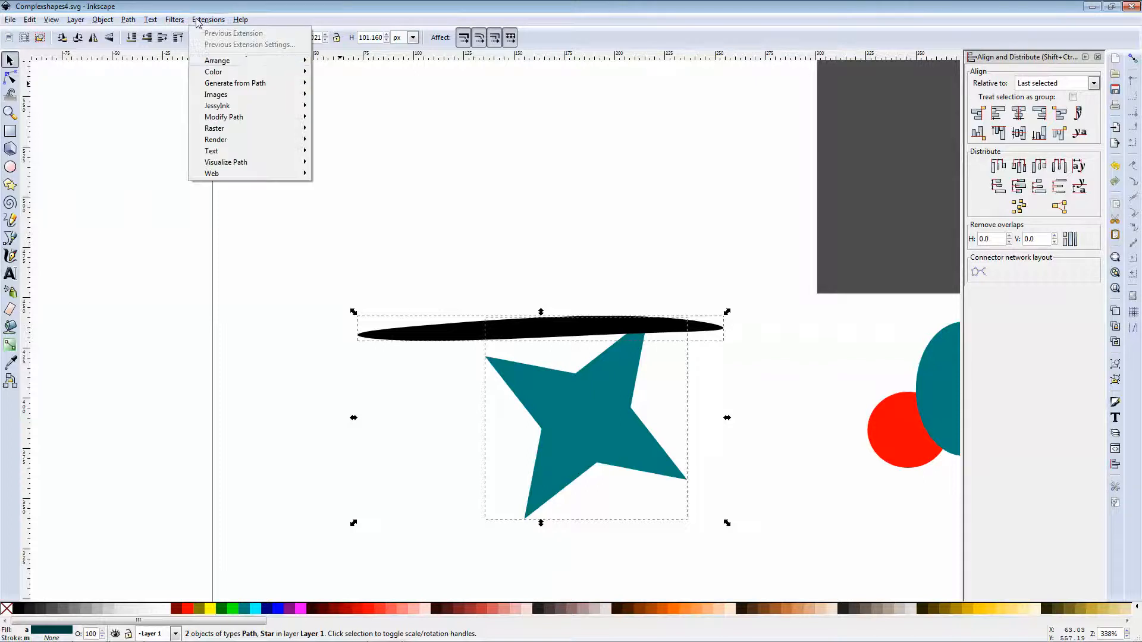
mouse_move(249, 89)
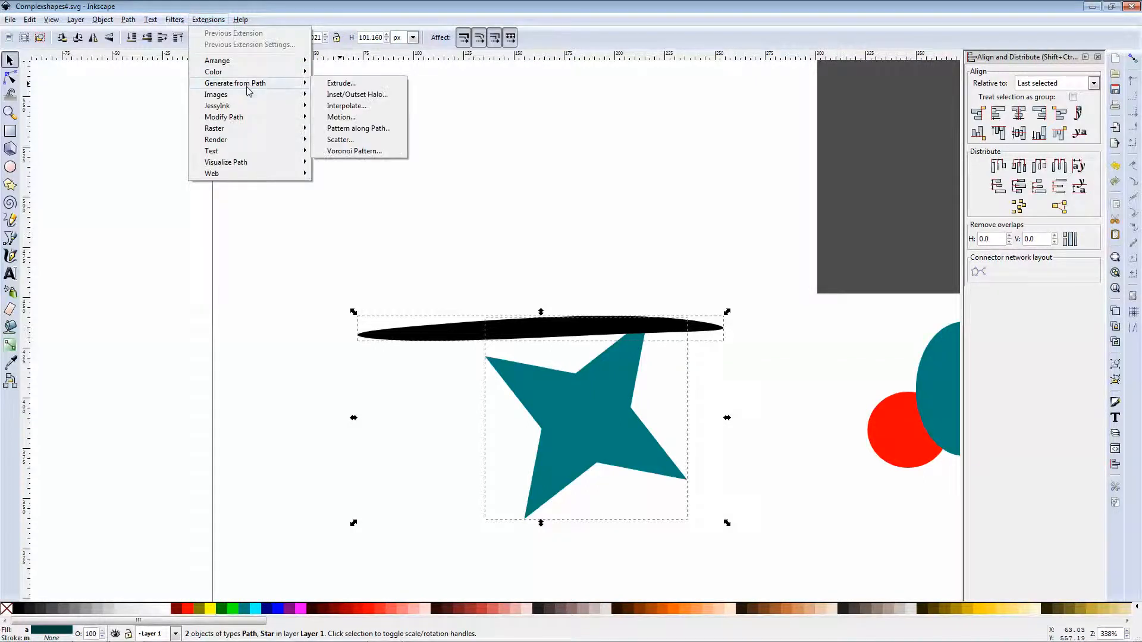
click(357, 129)
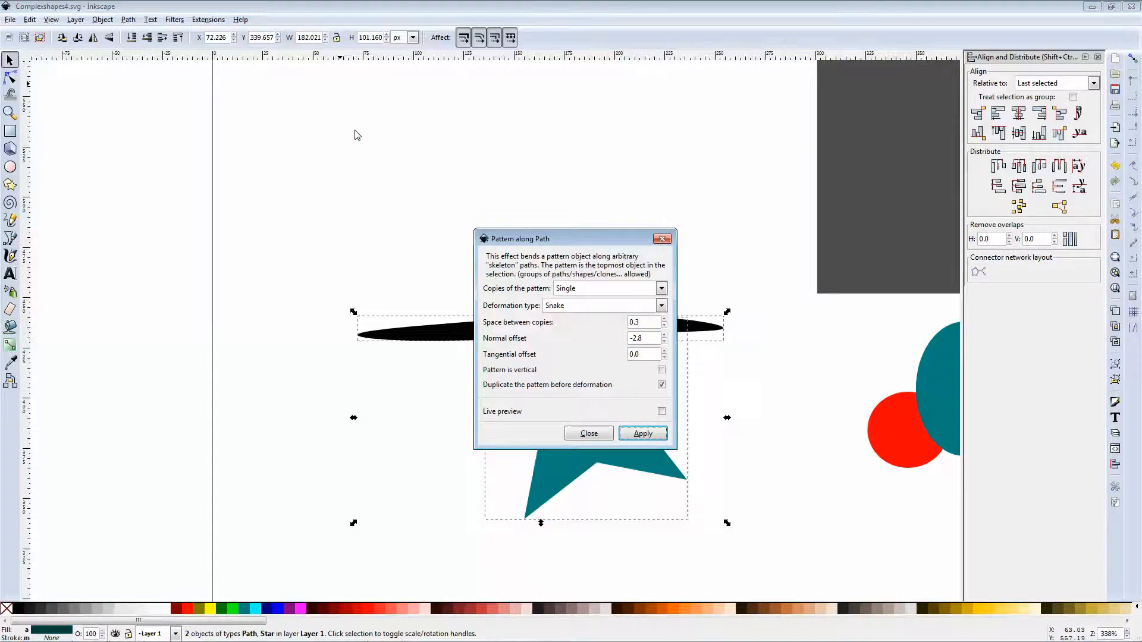
drag(607, 239, 297, 179)
Step: Apply Pattern along Path with a Single copy and Snake deformation, keeping the pattern duplicated before deformation, and close the dialog
click(352, 227)
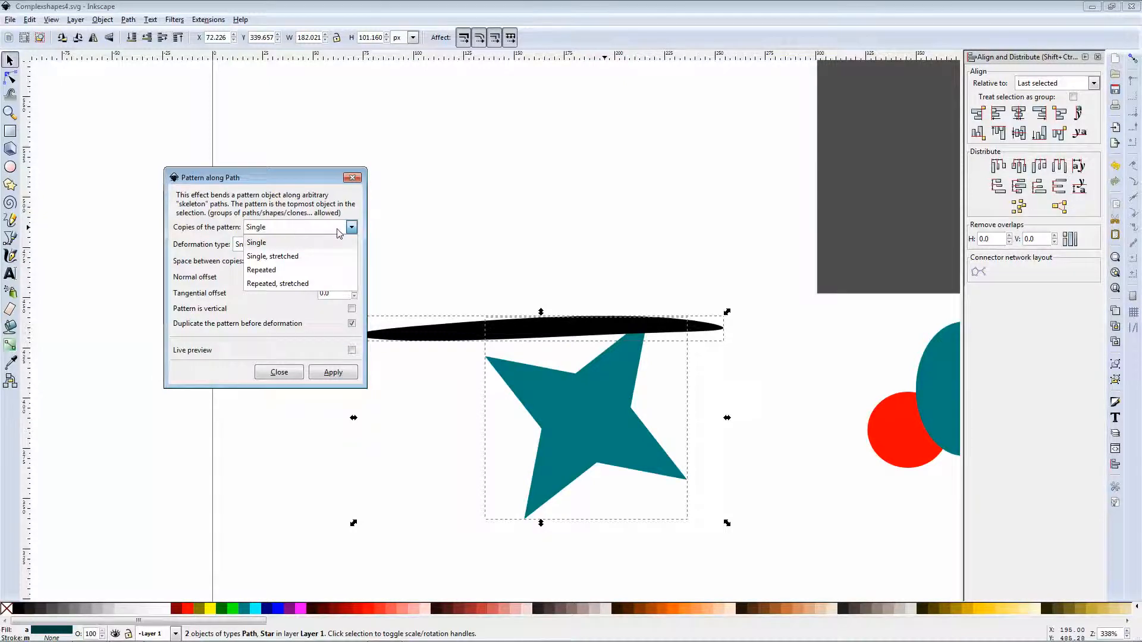
click(295, 204)
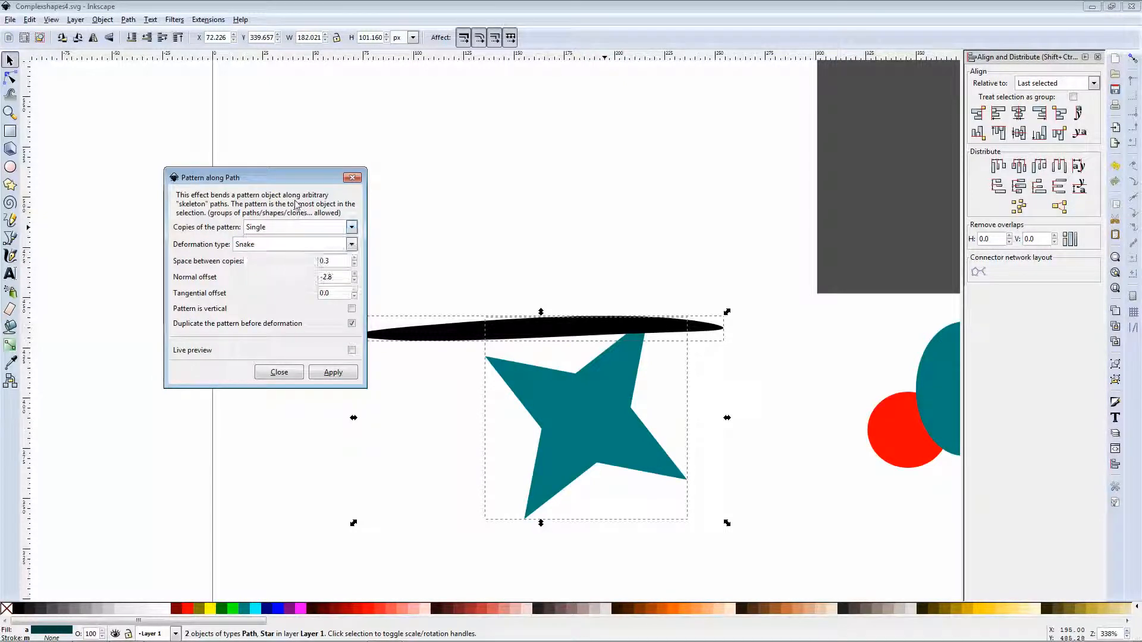
click(351, 245)
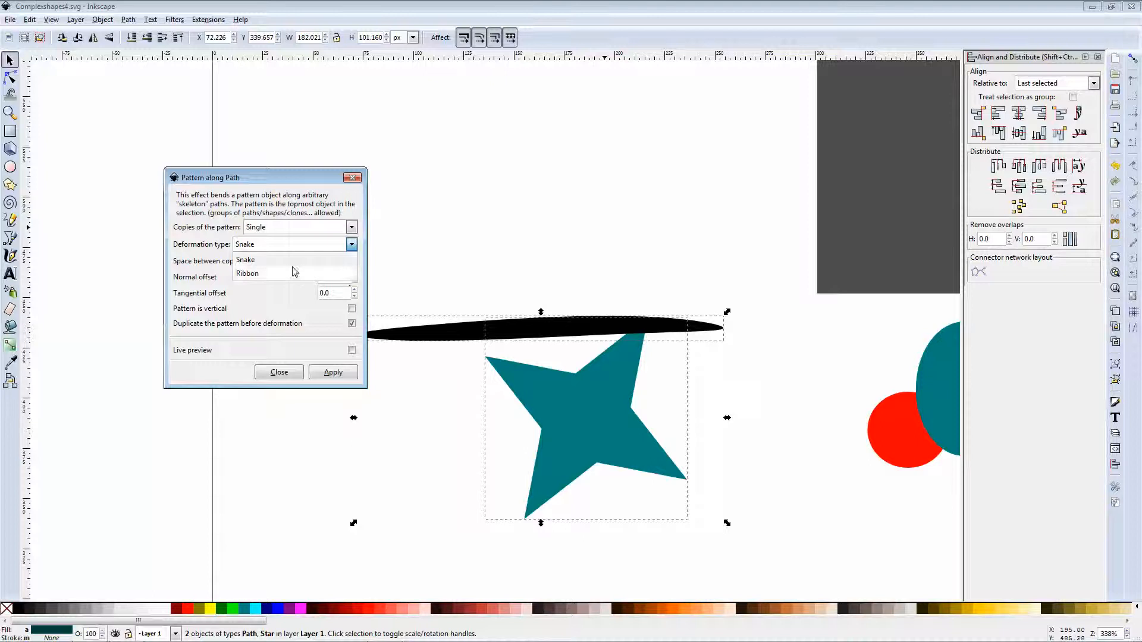
click(164, 219)
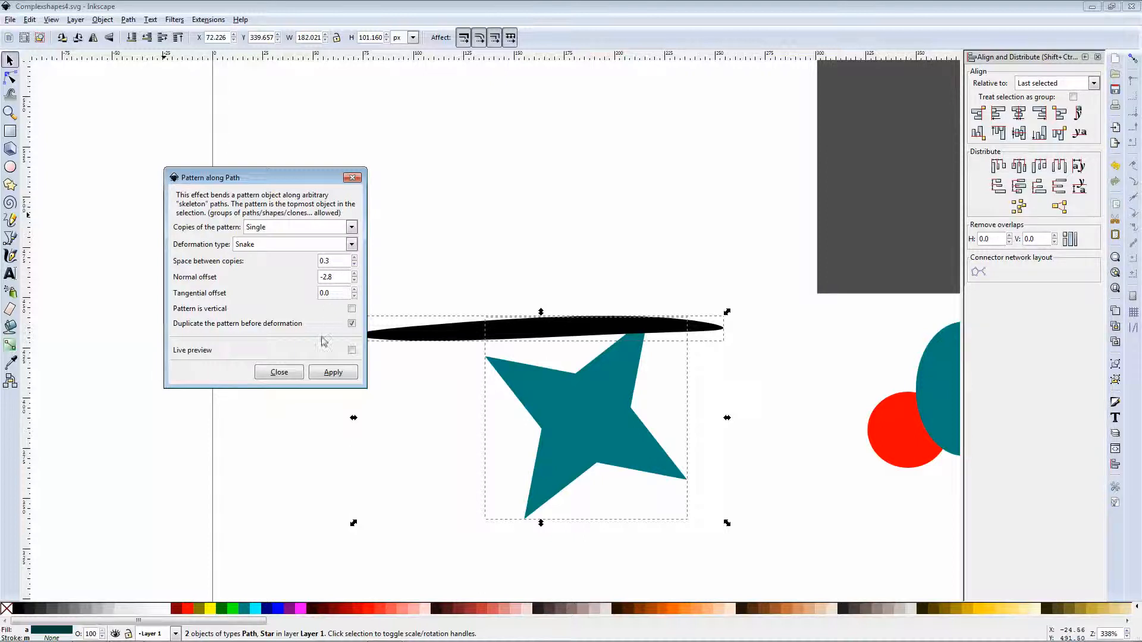
click(320, 371)
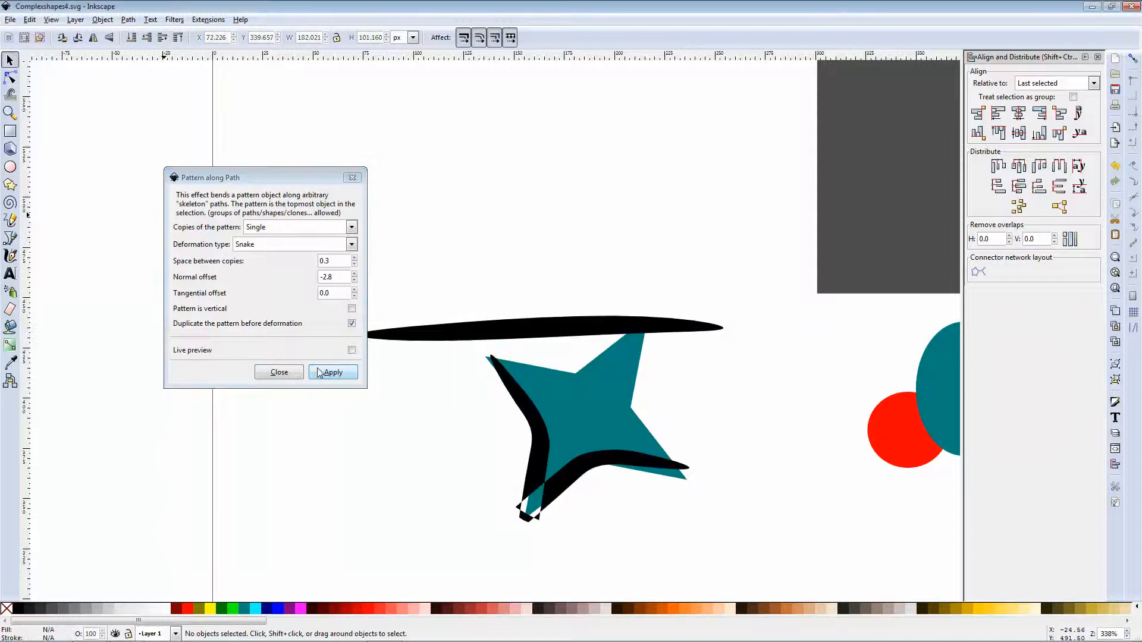
click(353, 177)
Step: Move the bent black shape off the teal star into the empty area beside it and rotate it so its crossed tip points up
scroll(577, 491, up, 3)
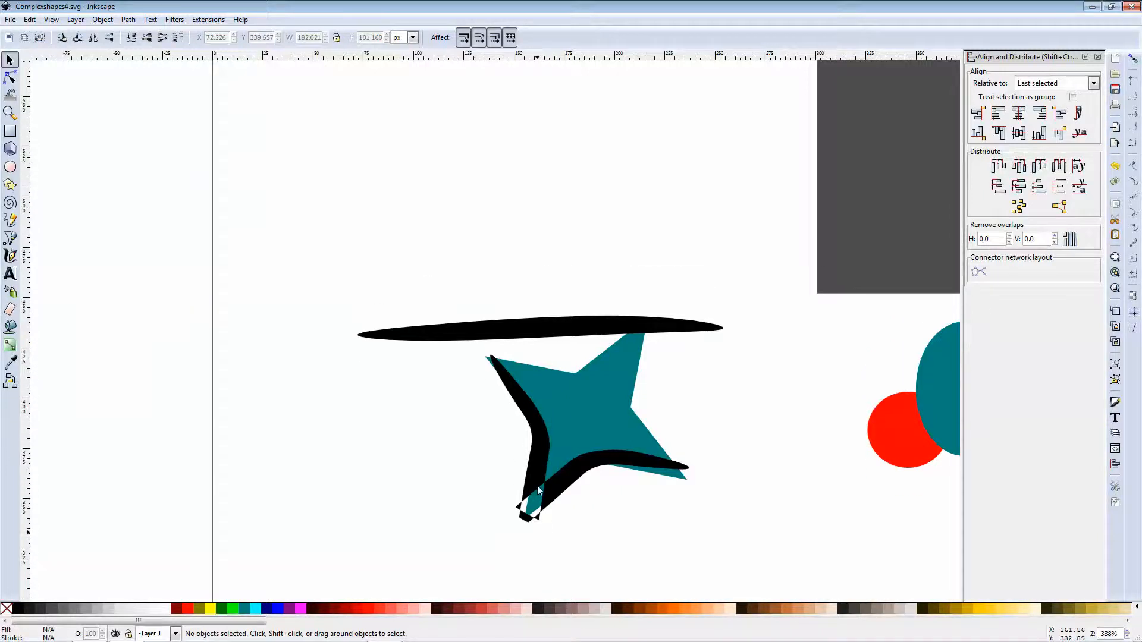
scroll(528, 483, up, 3)
scroll(548, 407, up, 6)
scroll(558, 381, down, 6)
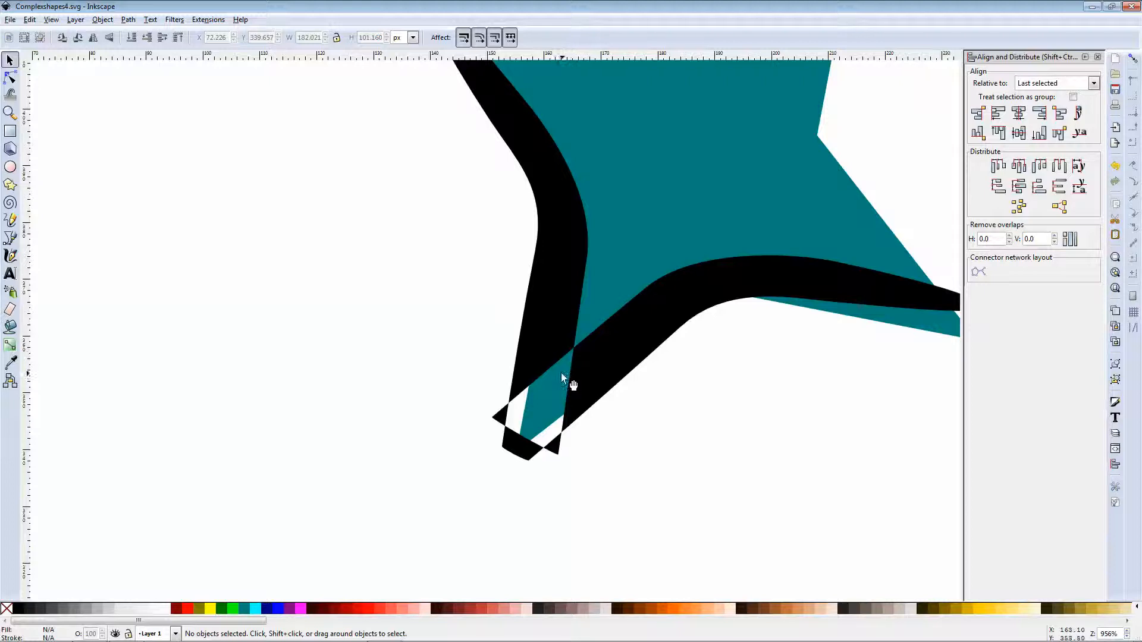
scroll(551, 342, down, 4)
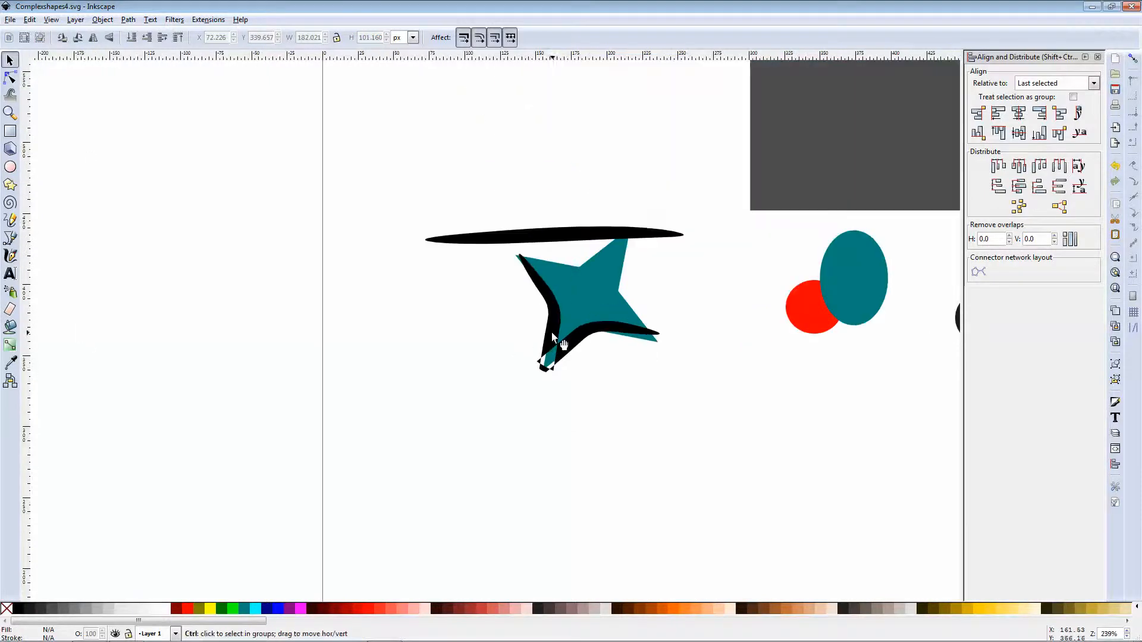
mouse_move(545, 312)
mouse_down()
mouse_move(430, 326)
mouse_move(406, 310)
mouse_move(402, 320)
mouse_up()
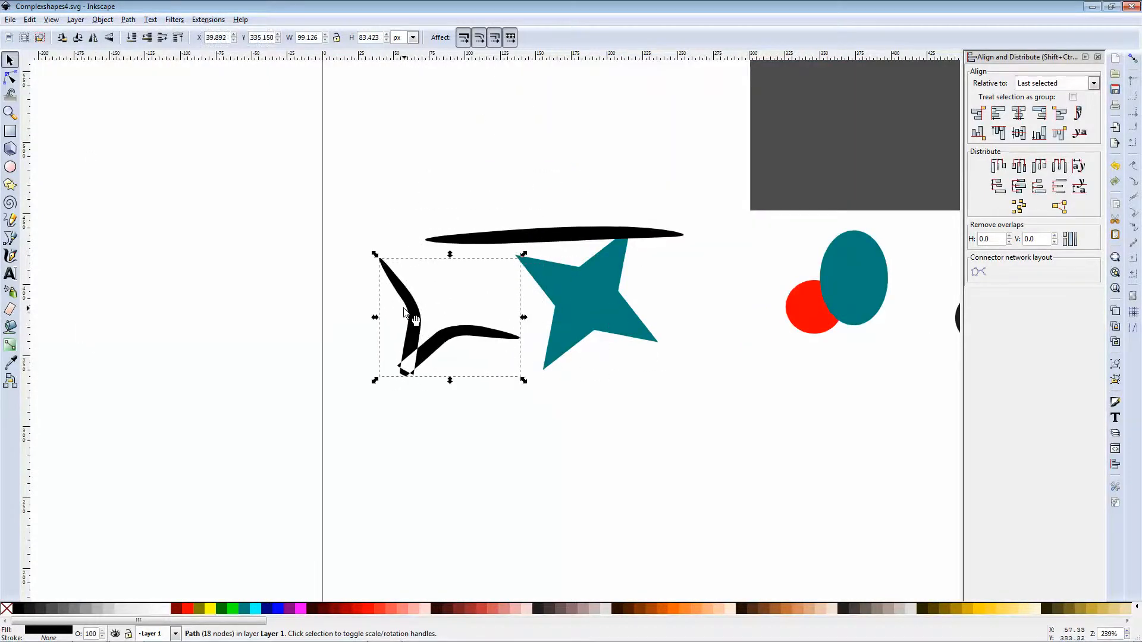
mouse_move(524, 257)
mouse_down()
mouse_move(522, 359)
mouse_move(413, 377)
mouse_move(425, 409)
mouse_up()
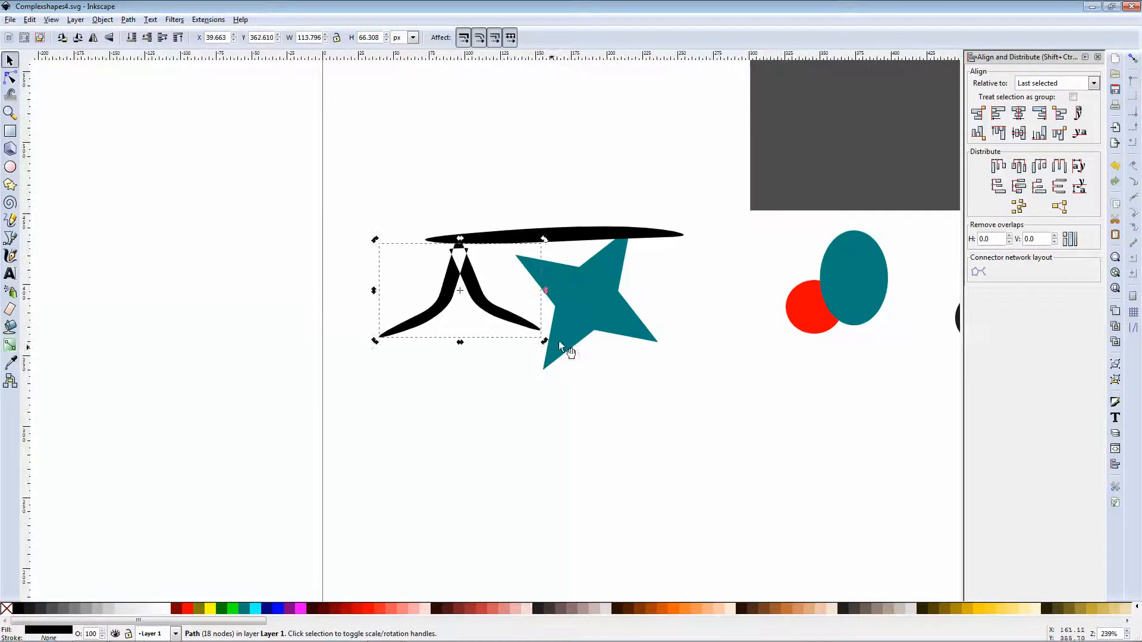
Step: Move the teal star below the long black stroke, clear of the bent black shape, and deselect it
drag(625, 301, 509, 371)
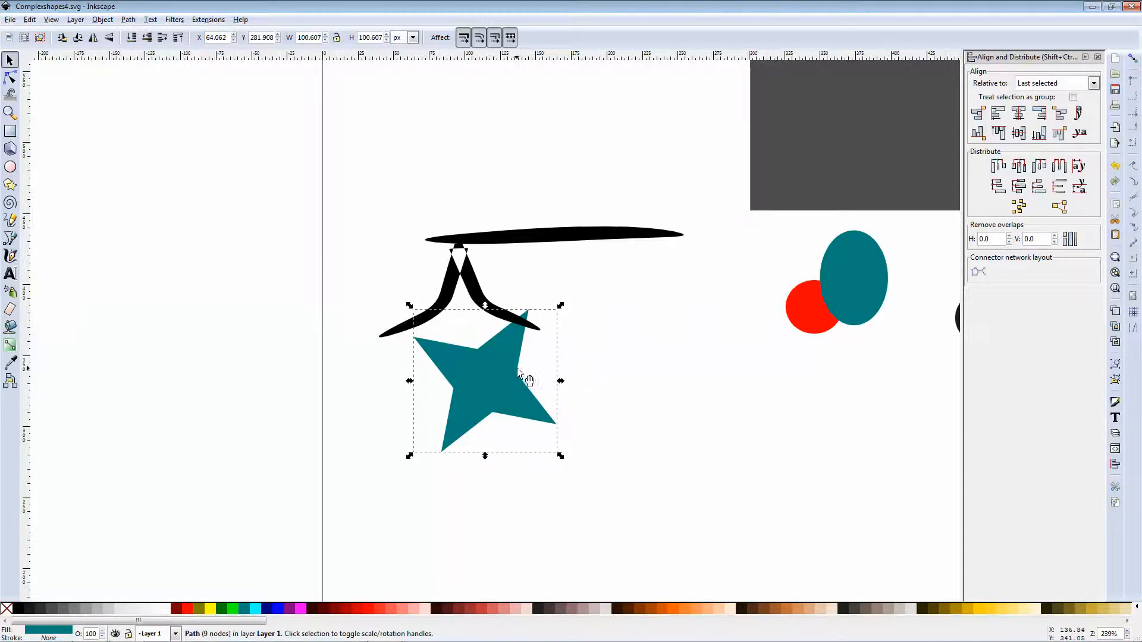
drag(504, 365, 599, 393)
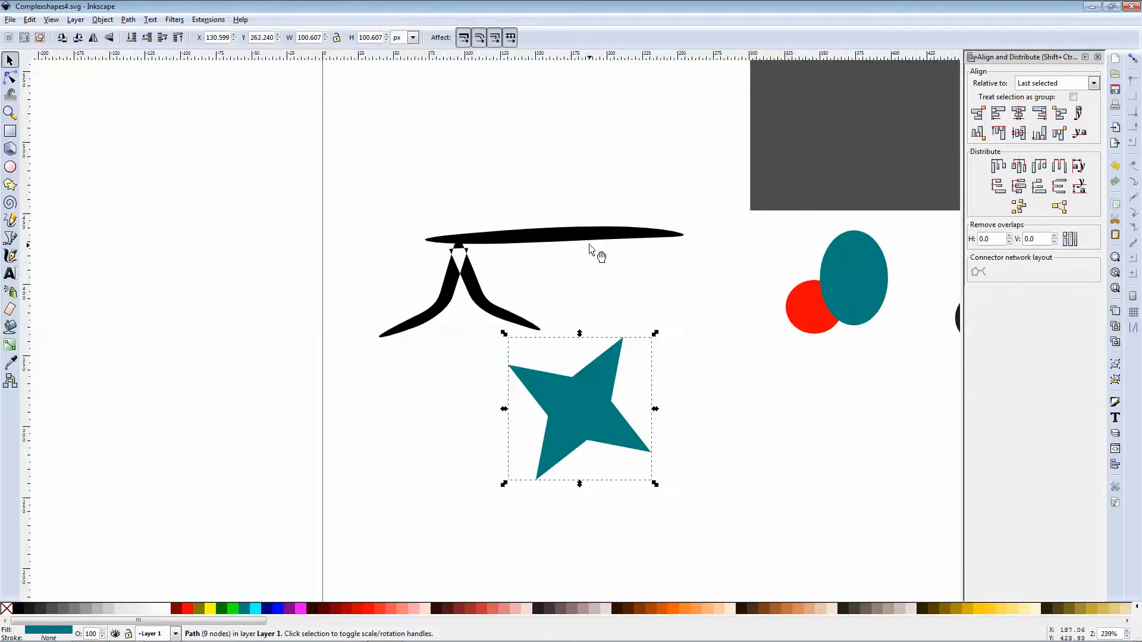
ctrl+scroll(680, 253, down, 3)
ctrl+scroll(791, 253, down, 3)
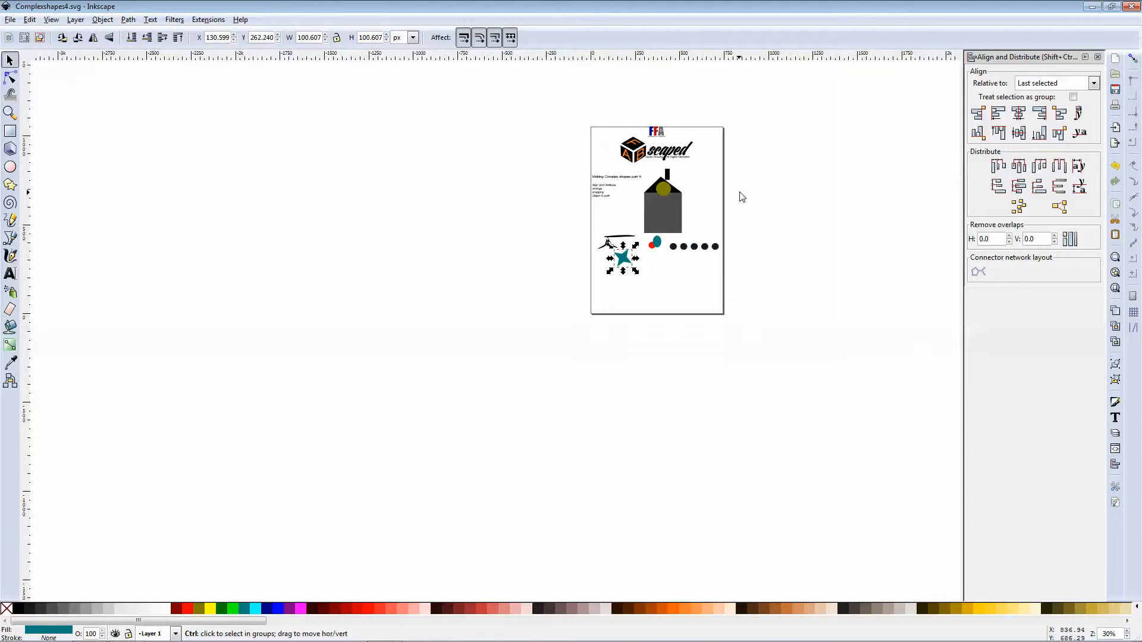
ctrl+scroll(661, 179, up, 4)
scroll(455, 220, up, 2)
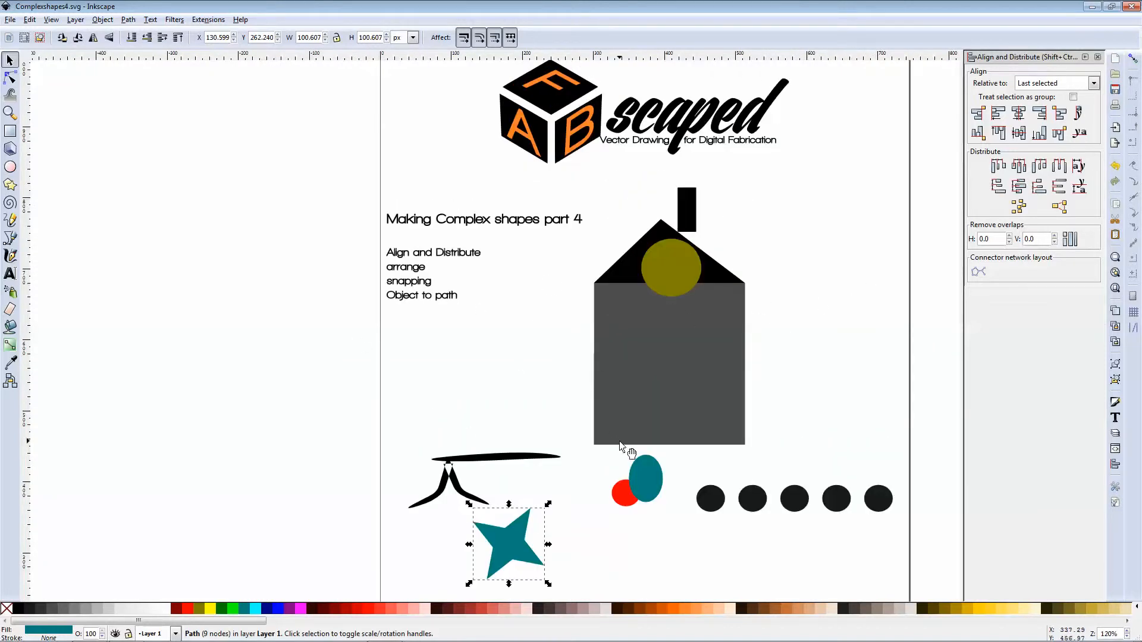
scroll(604, 433, down, 4)
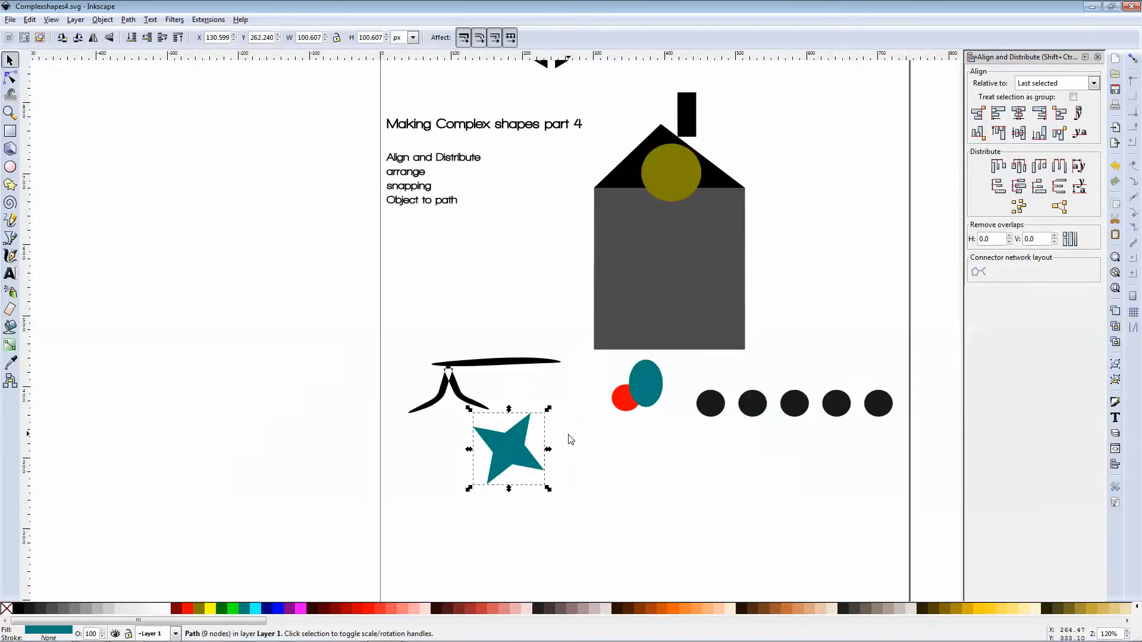
click(605, 456)
scroll(927, 395, up, 1)
scroll(921, 387, up, 5)
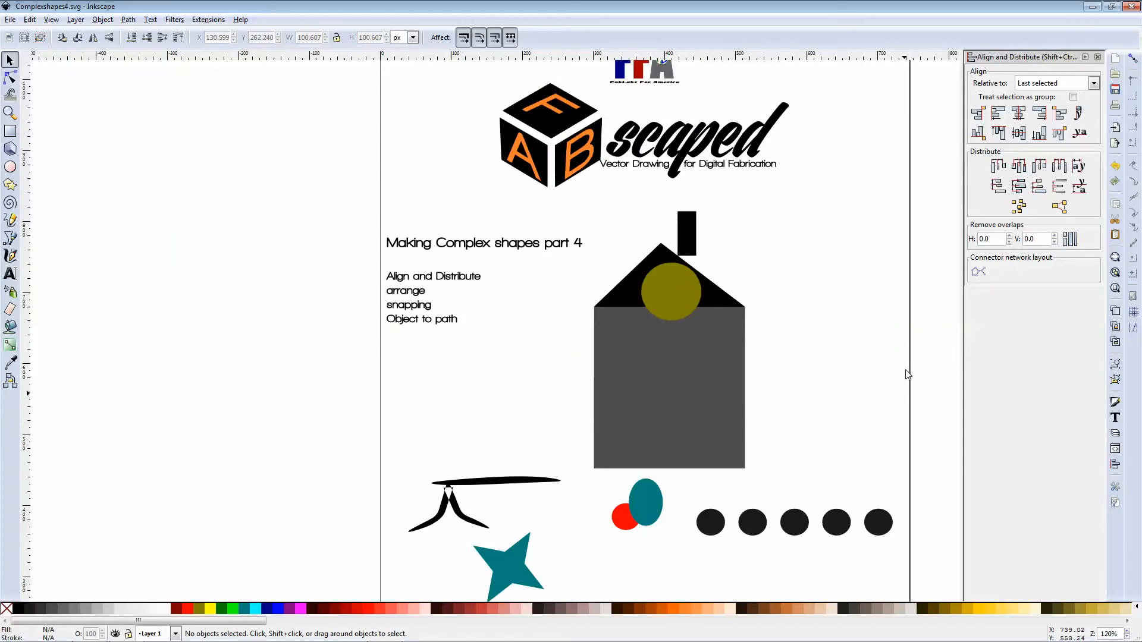
click(15, 631)
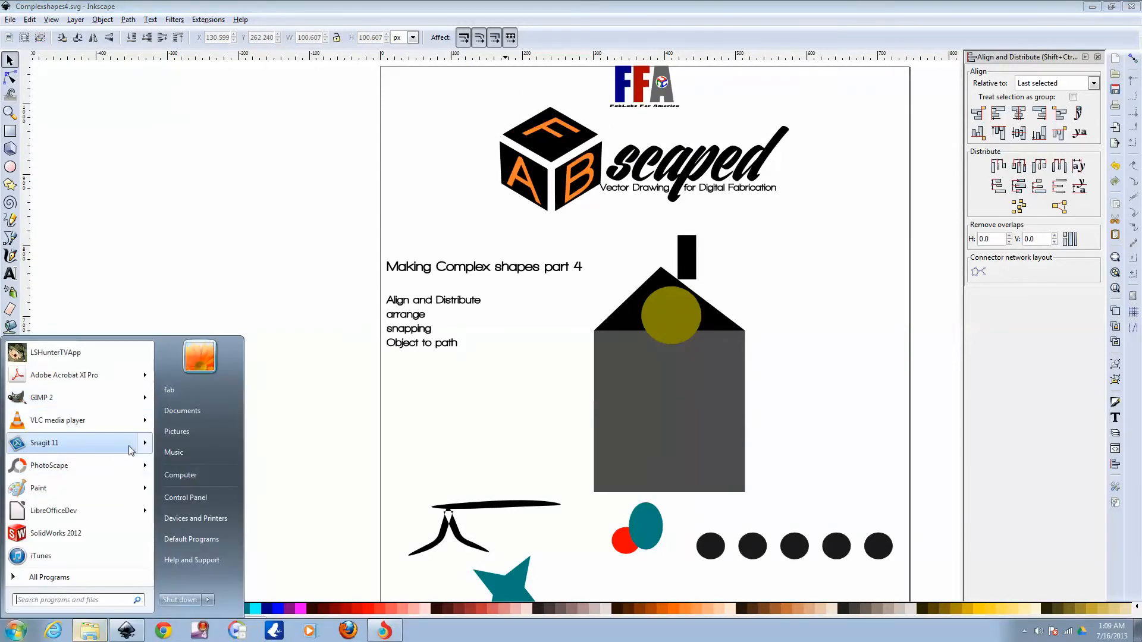
mouse_move(77, 443)
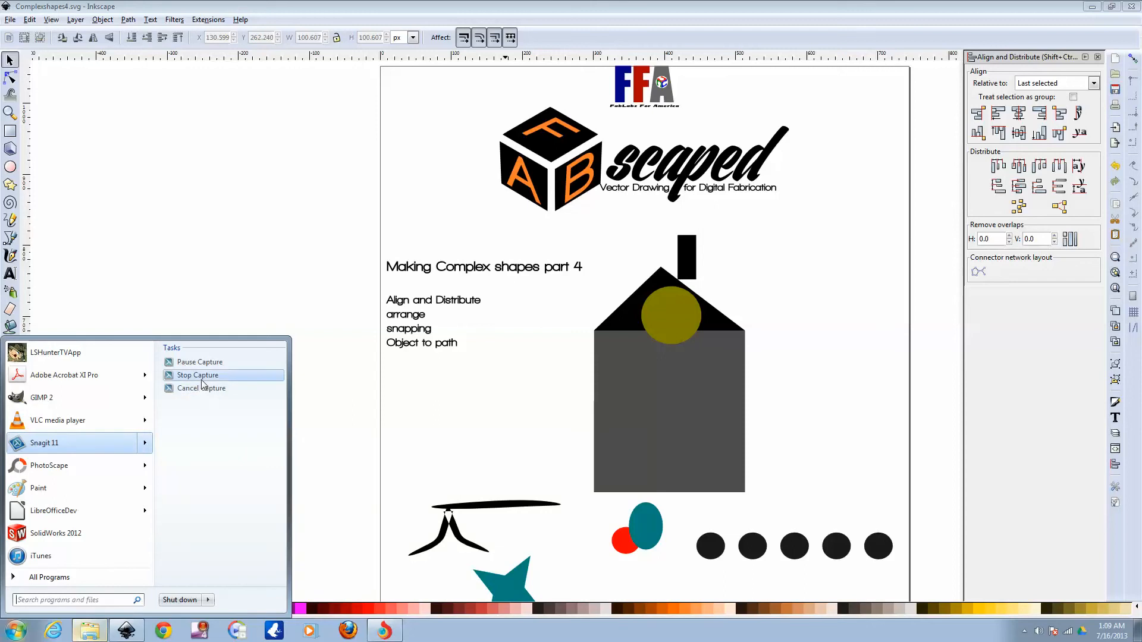